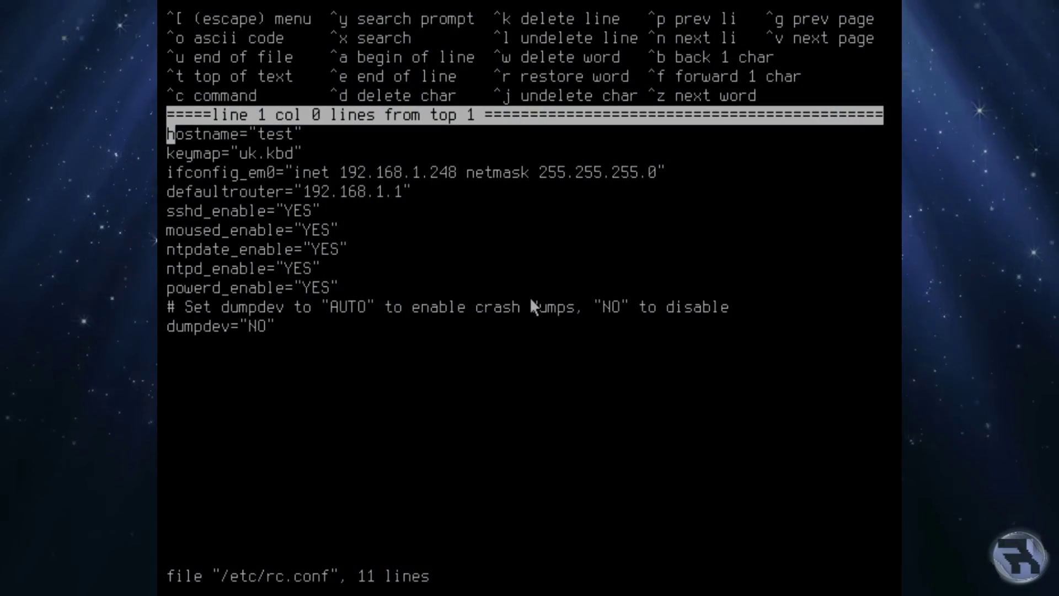
# In ee, move to the end of rc.conf, then page down through xorg.conf.
pyautogui.press('Down')
pyautogui.press('Down')
pyautogui.press('Down')
pyautogui.press('Down')
pyautogui.press('Down')
pyautogui.press('Down')
pyautogui.press('Down')
pyautogui.press('Down')
pyautogui.press('Down')
pyautogui.press('Down')
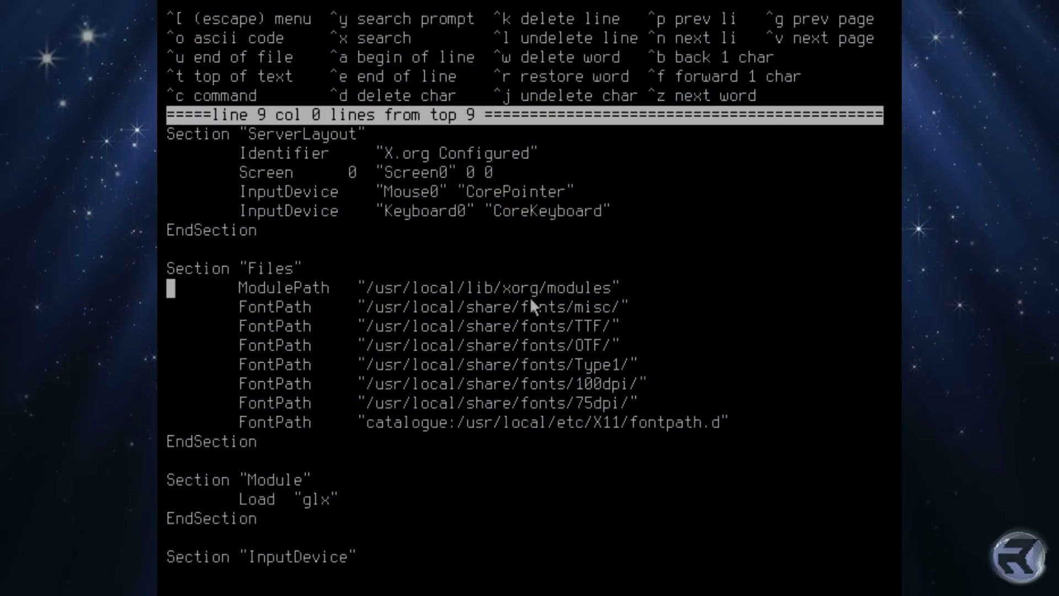
pyautogui.press('Down')
pyautogui.press('Down')
pyautogui.press('Down')
pyautogui.press('Down')
pyautogui.press('Down')
pyautogui.press('Down')
pyautogui.press('Down')
pyautogui.press('Down')
pyautogui.press('Down')
pyautogui.press('Down')
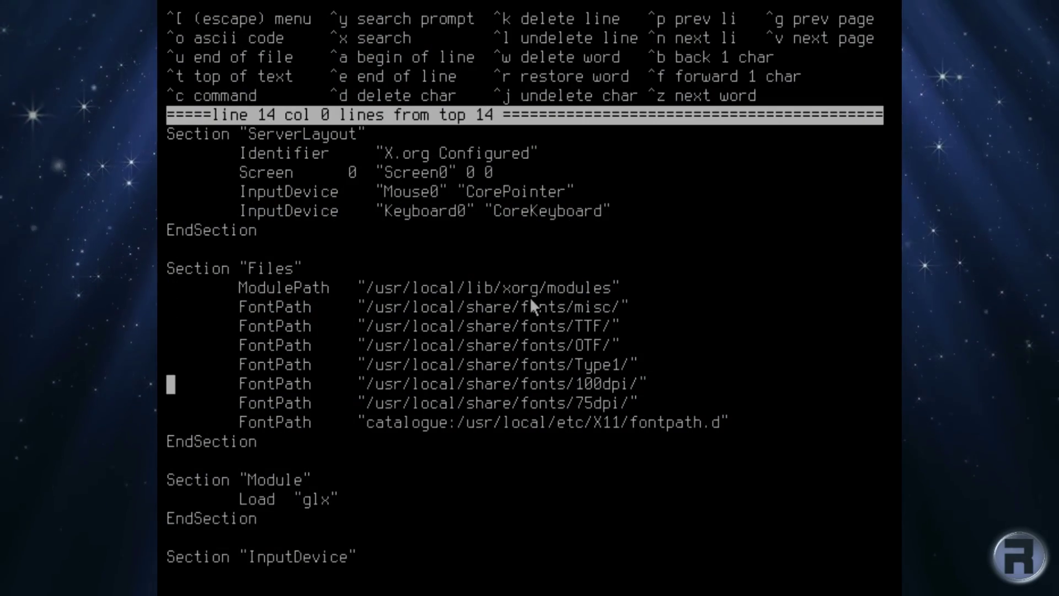
pyautogui.press('Down')
pyautogui.press('Down')
pyautogui.press('Down')
pyautogui.press('Down')
pyautogui.press('Down')
pyautogui.press('Down')
pyautogui.press('Down')
pyautogui.press('Down')
pyautogui.press('Down')
pyautogui.press('Down')
pyautogui.press('Down')
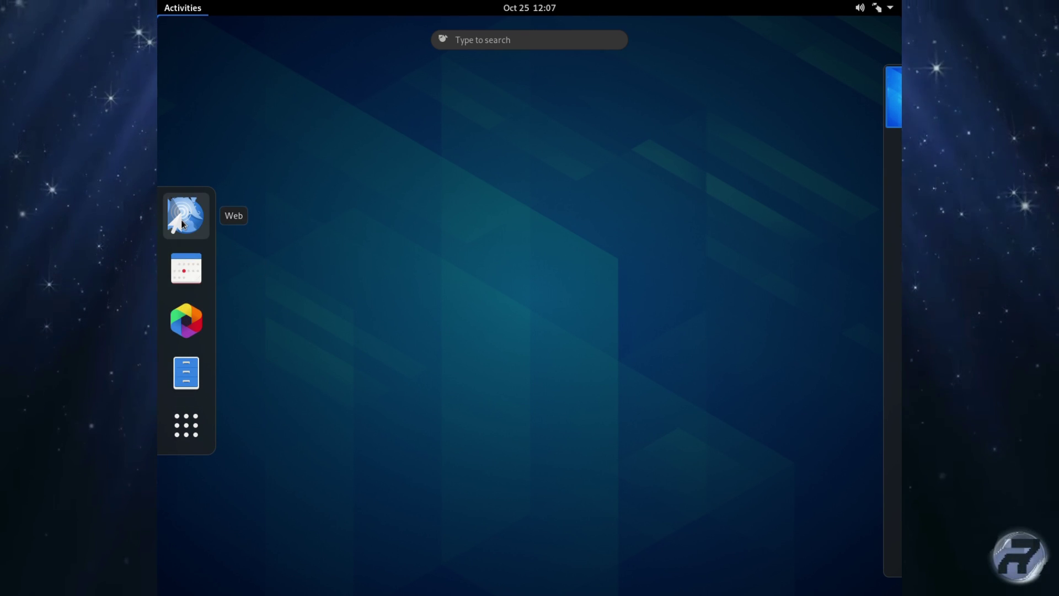
# Show all applications and scroll to the last grid page, with Terminal, Weather and Web.
pyautogui.click(175, 436)
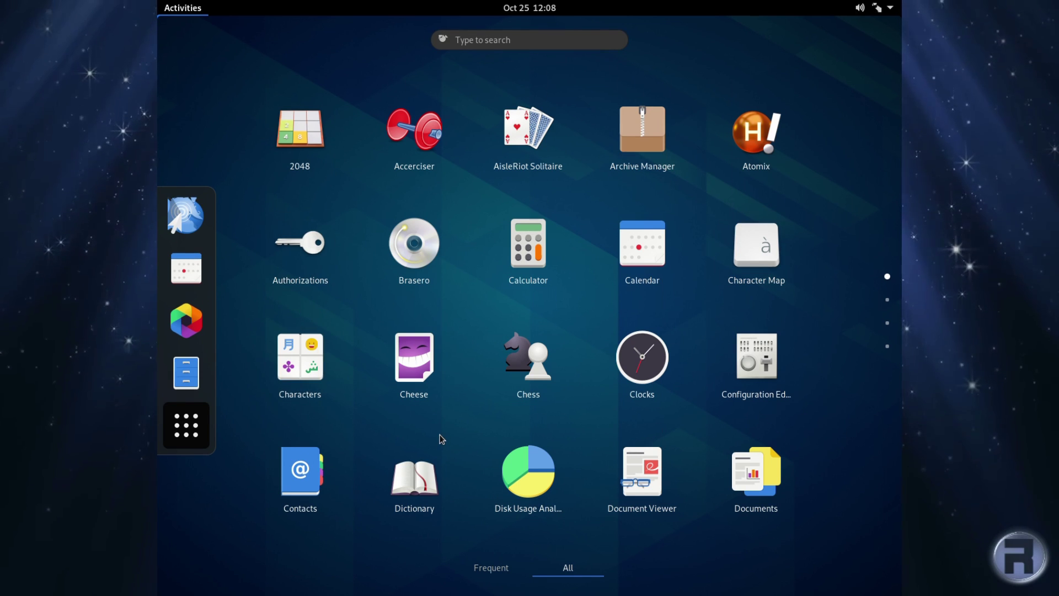
pyautogui.scroll(-1, 441, 438)
pyautogui.scroll(-1, 442, 438)
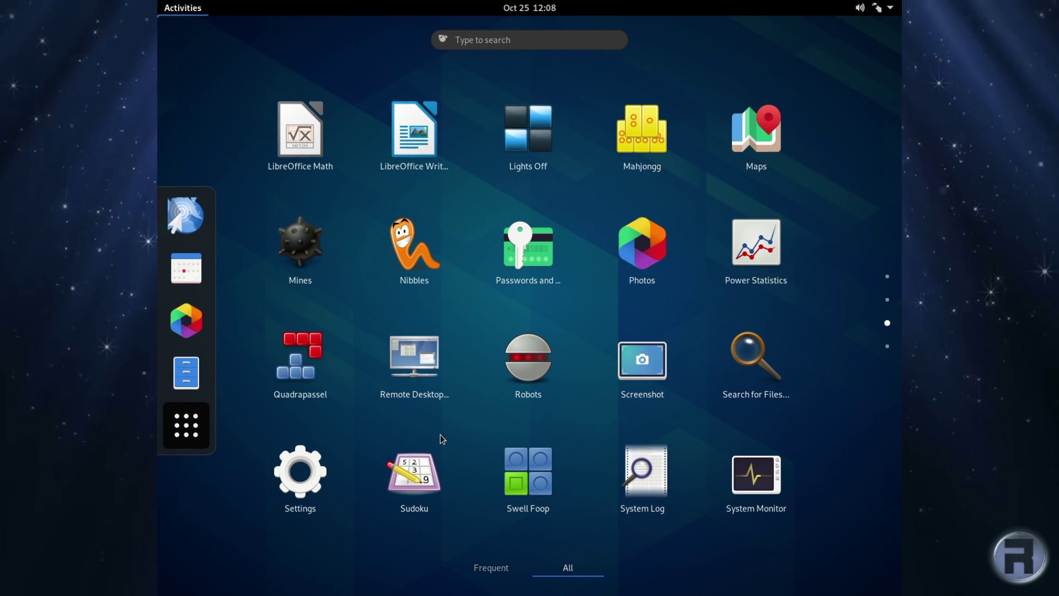
pyautogui.scroll(1, 441, 435)
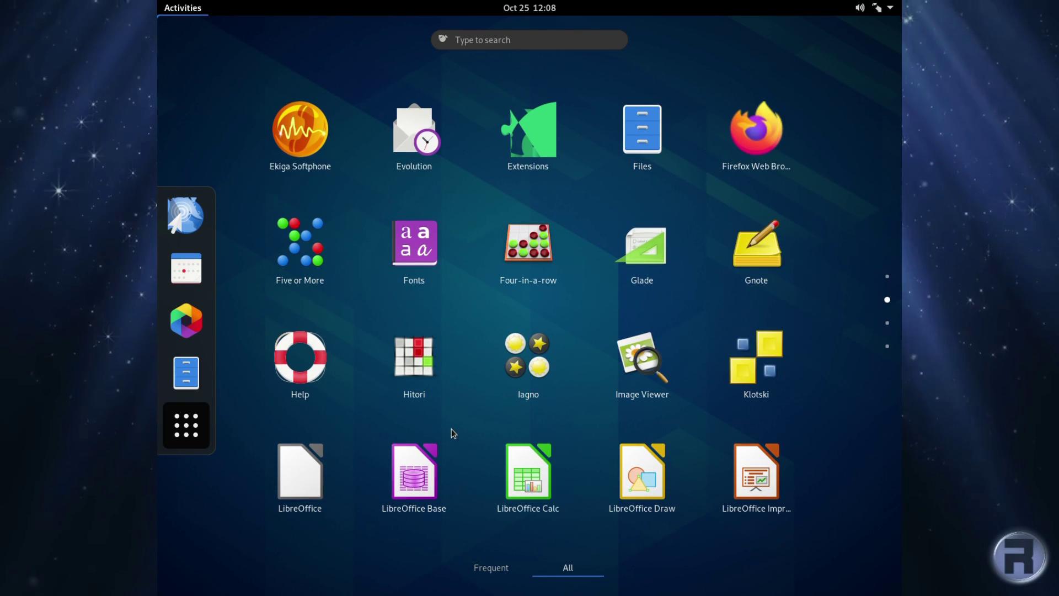
pyautogui.scroll(-2, 452, 429)
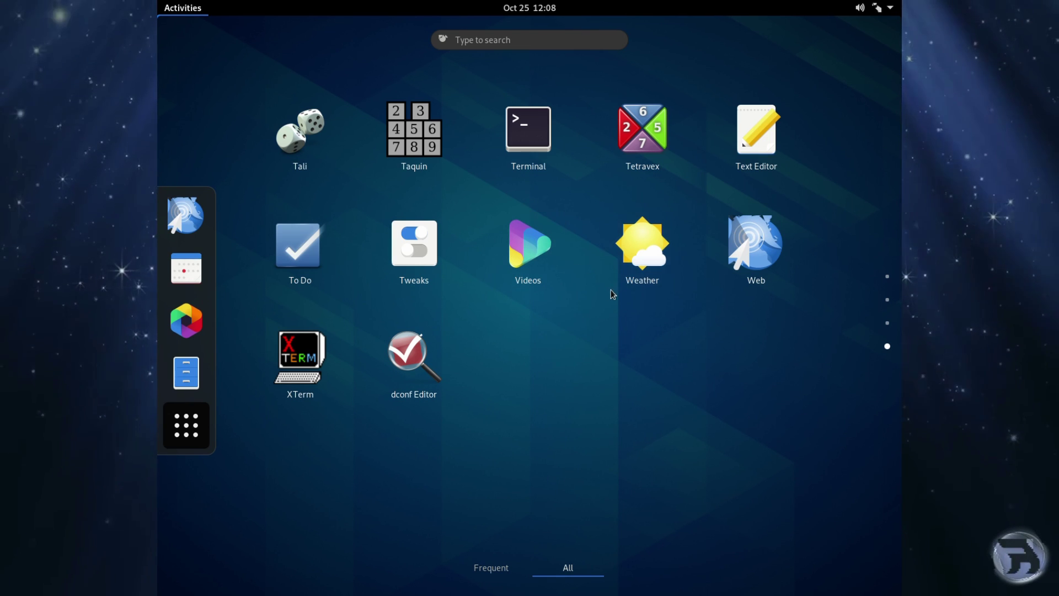
# Launch Weather, refresh the Kirmington forecast, view the Places list, and bring up the window menu.
pyautogui.click(648, 249)
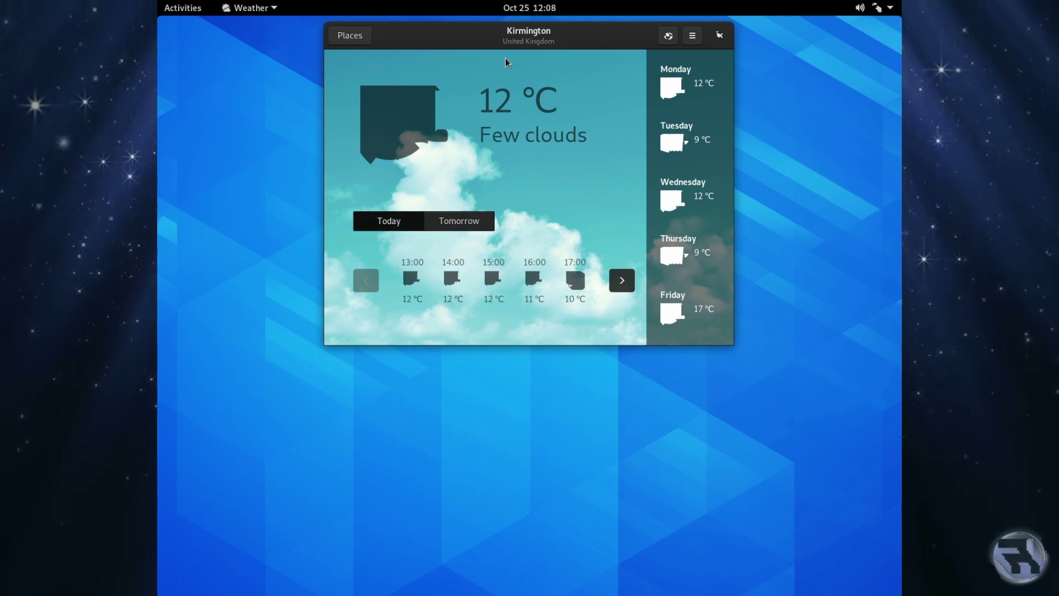
pyautogui.click(668, 36)
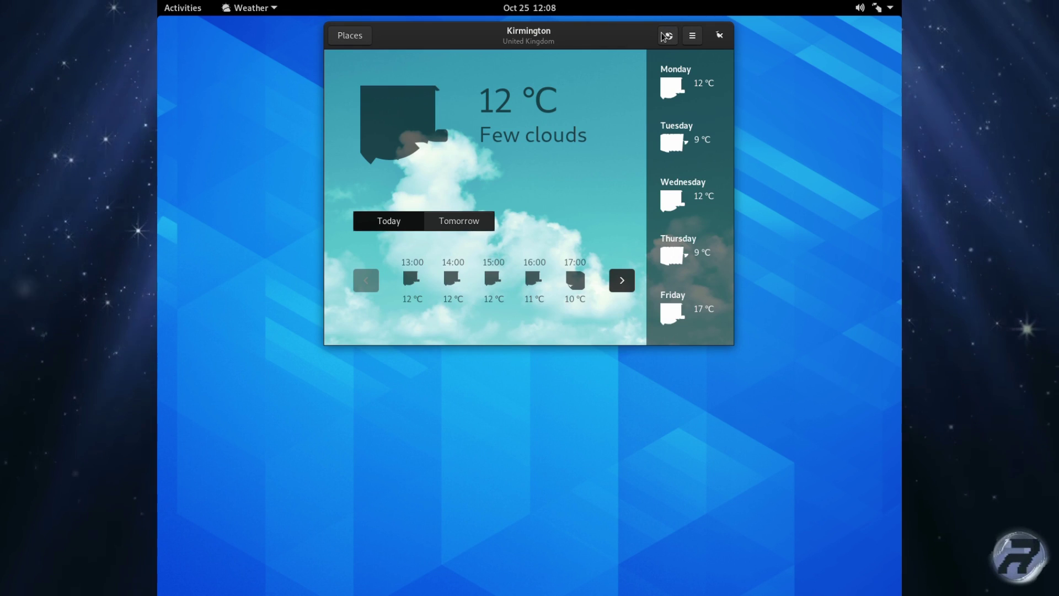
pyautogui.click(356, 36)
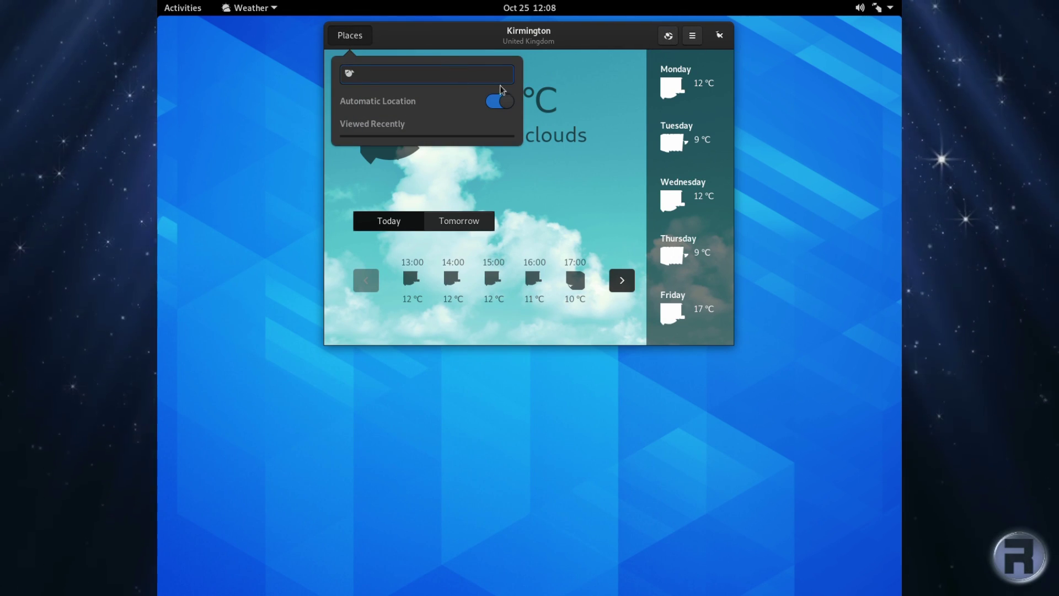
pyautogui.rightClick(612, 42)
# Close Weather and launch the Web browser from the Activities dash.
pyautogui.click(627, 203)
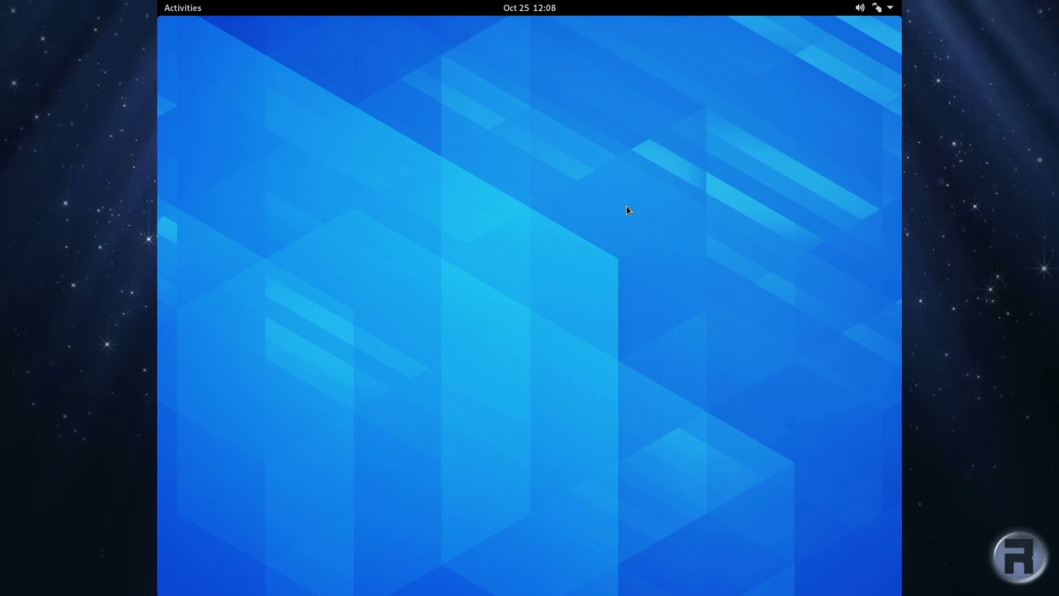
pyautogui.click(175, 3)
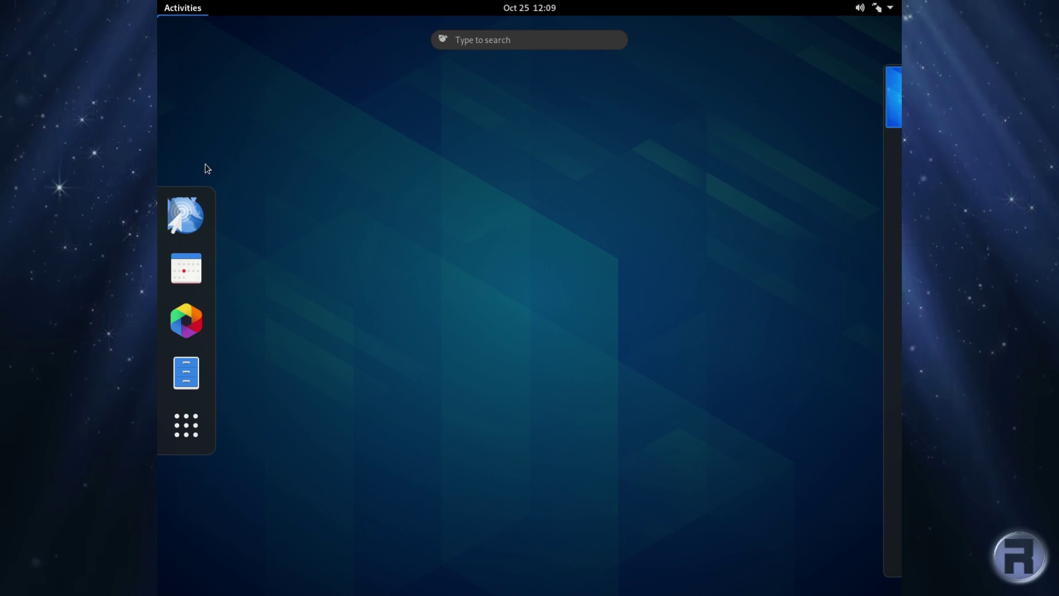
pyautogui.click(182, 209)
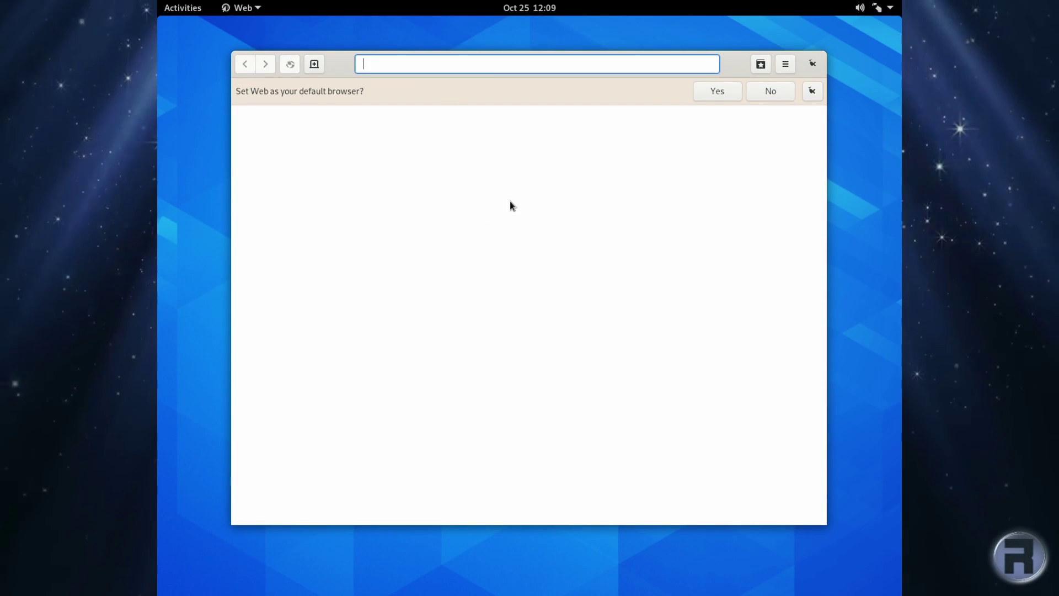
# Make Web the default browser and search for 'google'.
pyautogui.rightClick(740, 67)
pyautogui.click(700, 91)
pyautogui.click(715, 92)
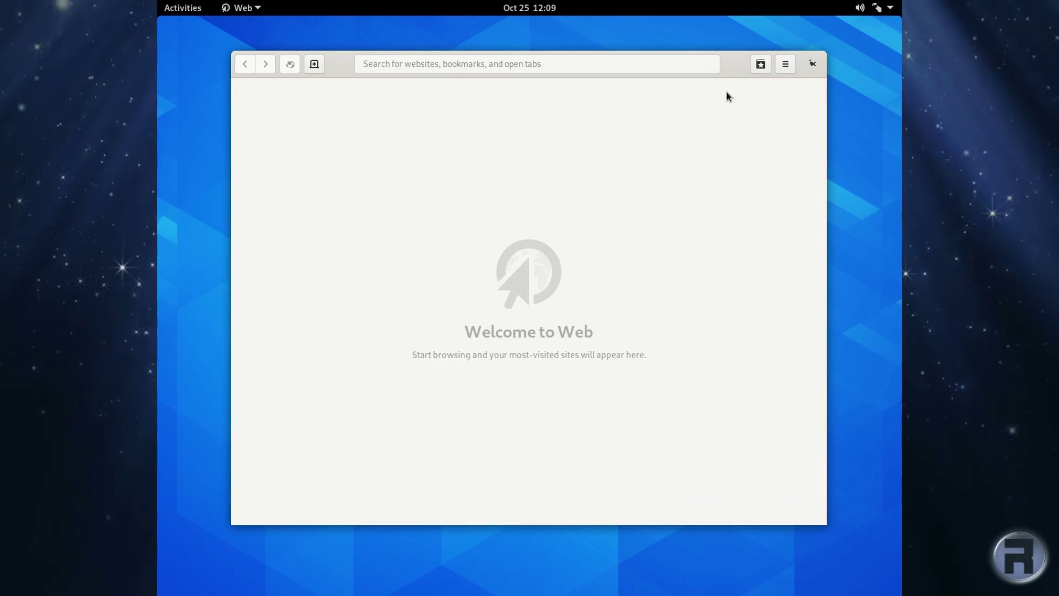
pyautogui.write('google')
pyautogui.press('Return')
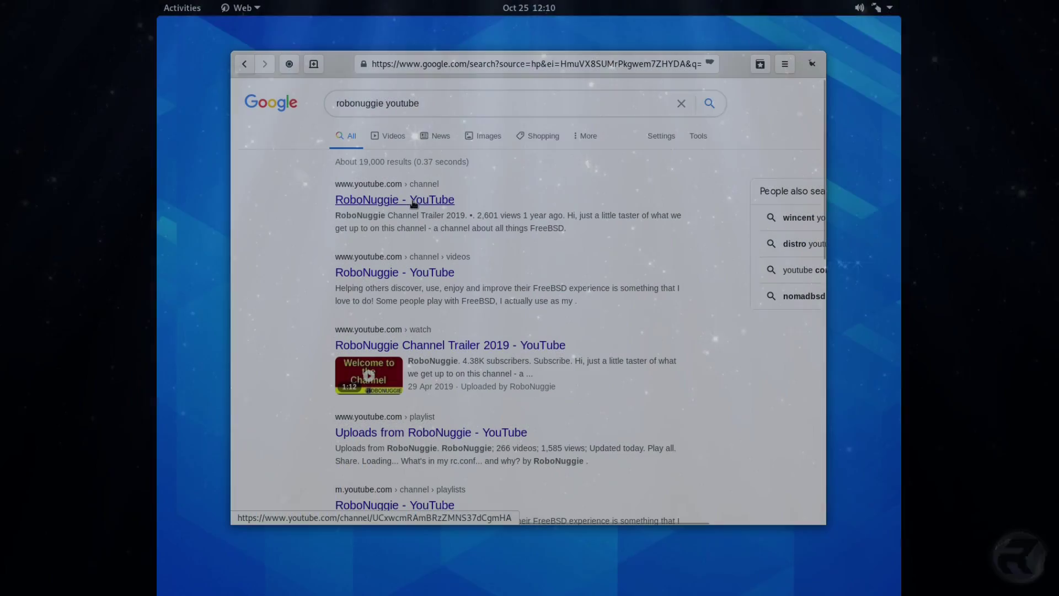
# Open the RoboNuggie YouTube channel, pause its trailer, browse the video rows, then close Web.
pyautogui.click(414, 202)
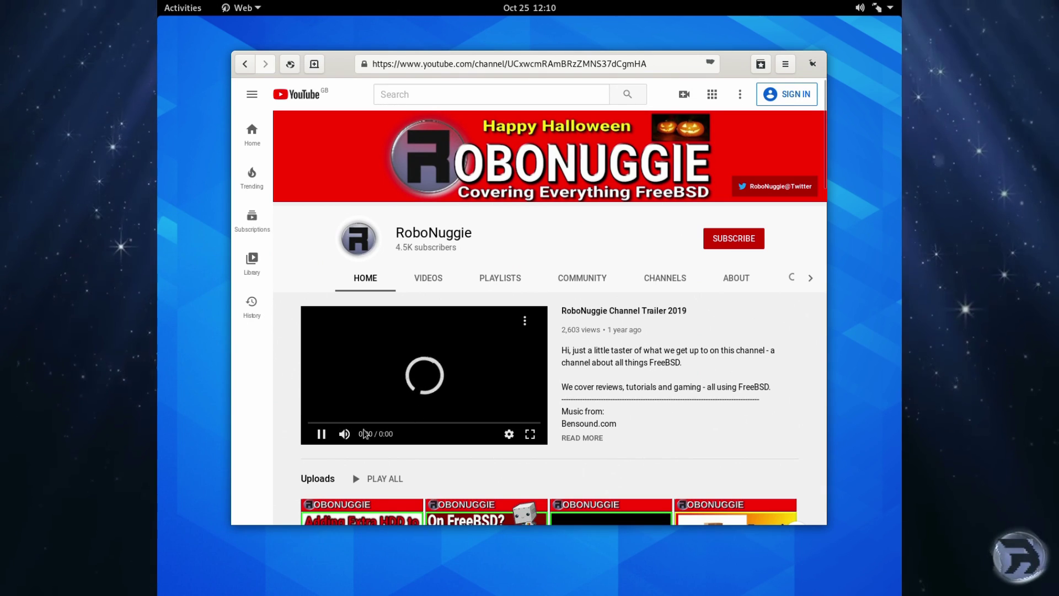
pyautogui.click(321, 434)
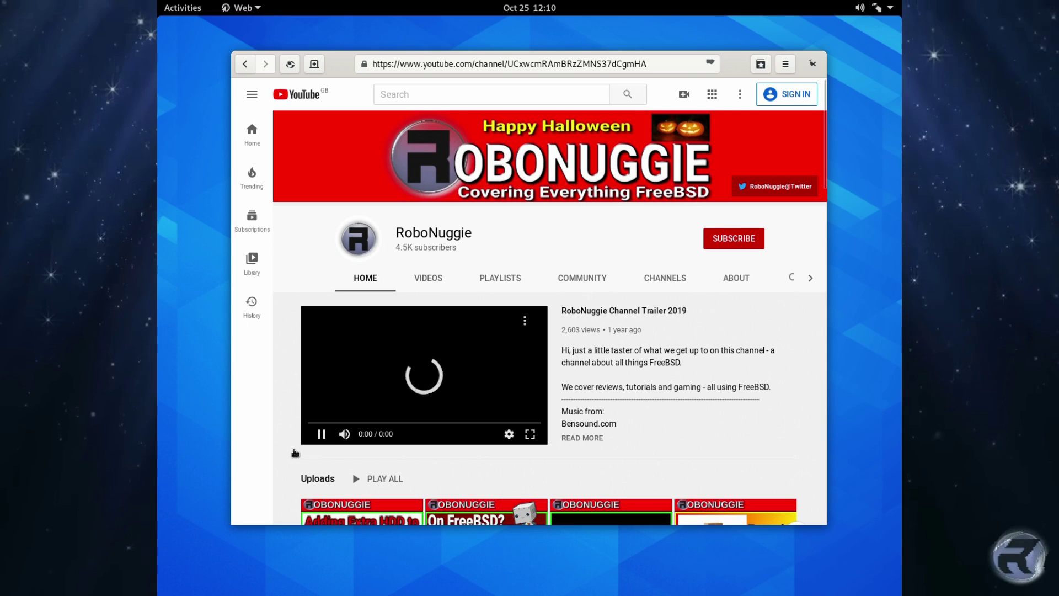
pyautogui.scroll(-4, 291, 459)
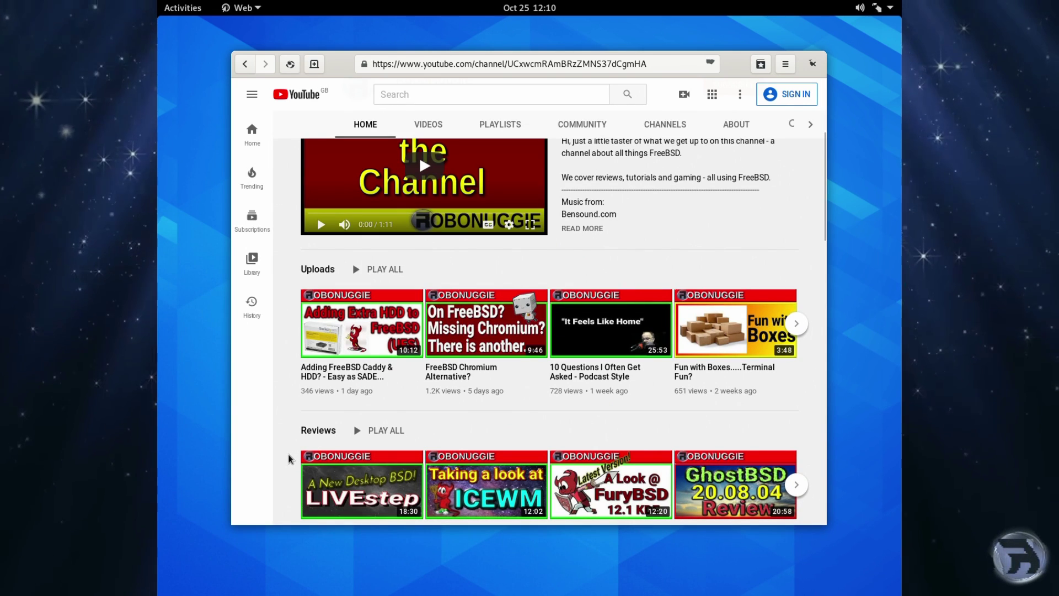
pyautogui.scroll(-10, 816, 237)
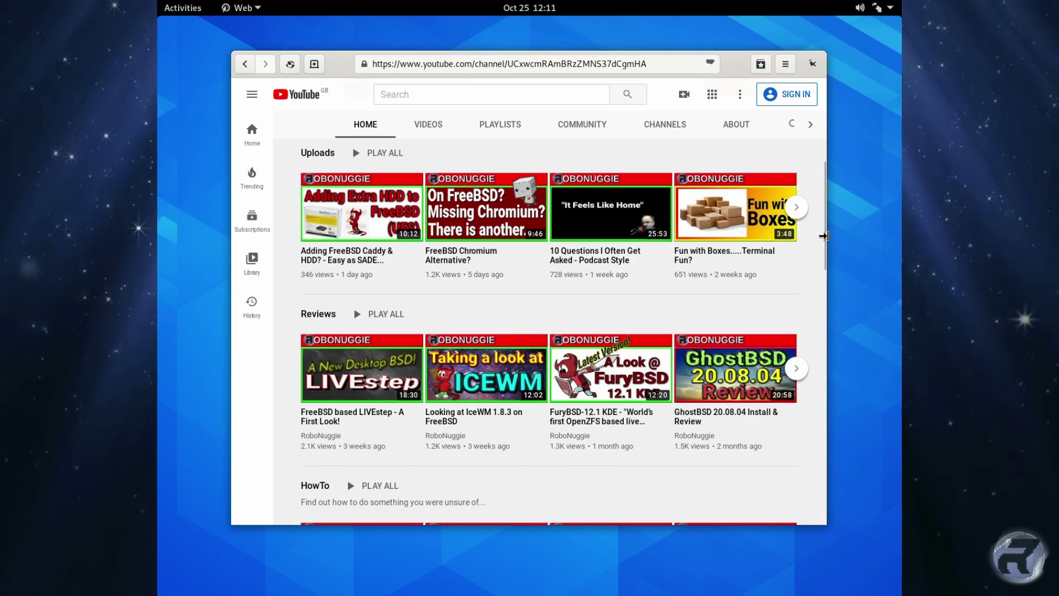
pyautogui.scroll(-2, 801, 369)
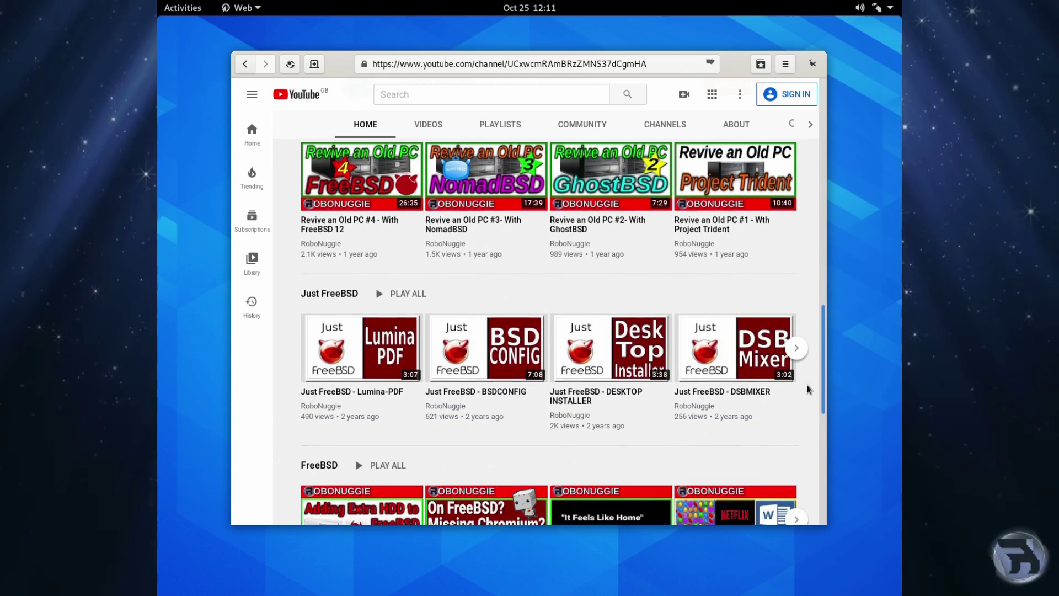
pyautogui.scroll(20, 801, 369)
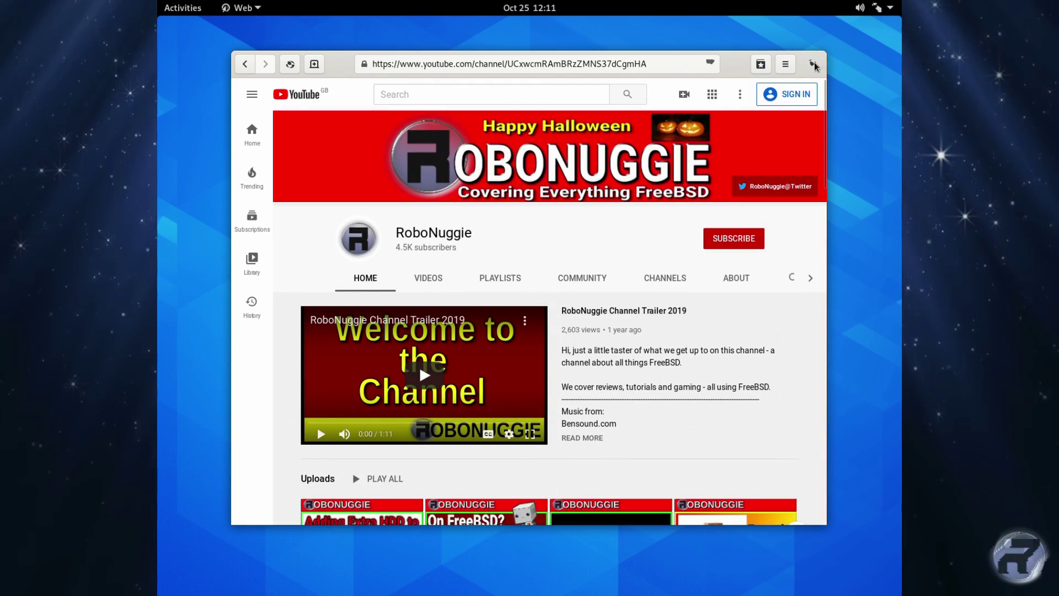
pyautogui.rightClick(340, 66)
pyautogui.click(369, 228)
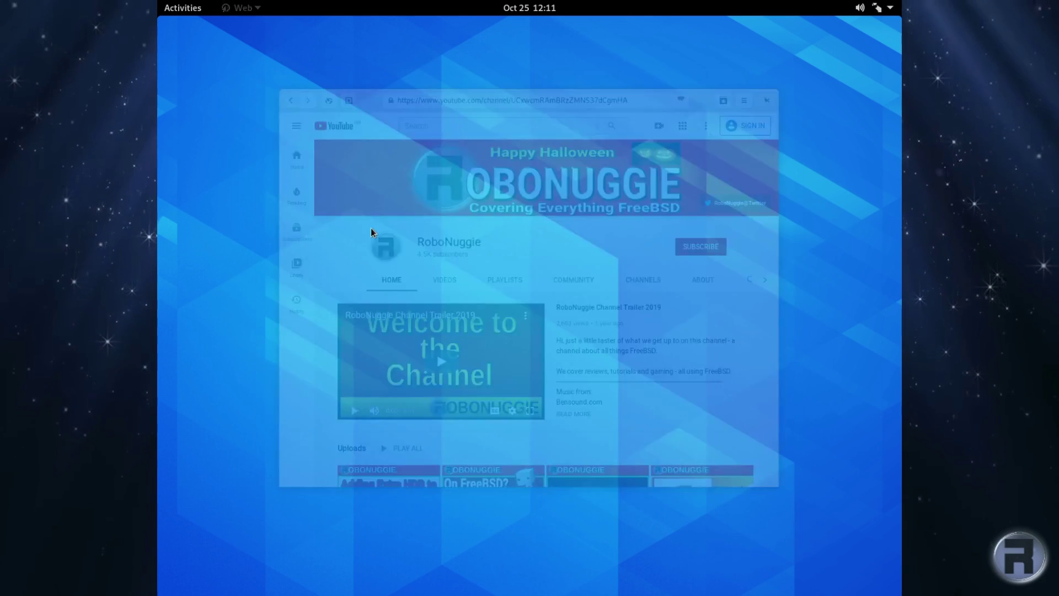
# Launch Calendar on the October 2020 month view, close it, and return to Activities.
pyautogui.click(182, 6)
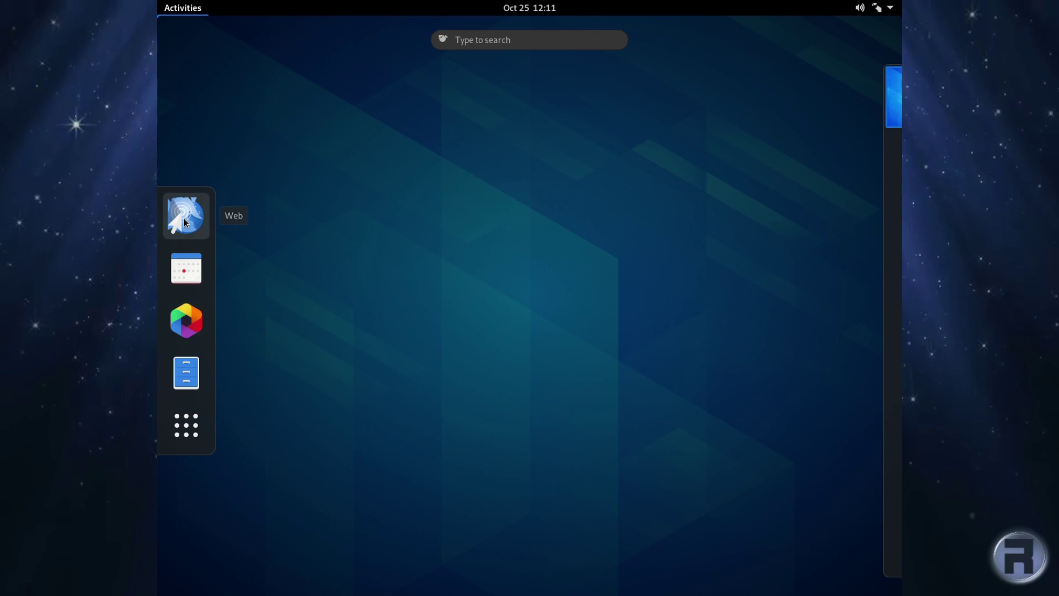
pyautogui.click(187, 268)
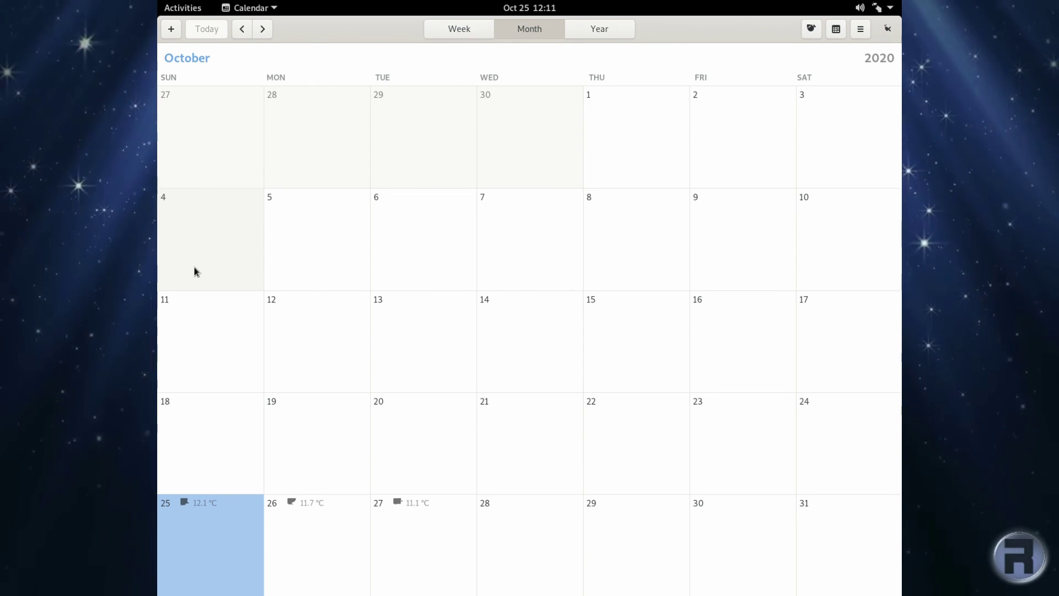
pyautogui.rightClick(316, 25)
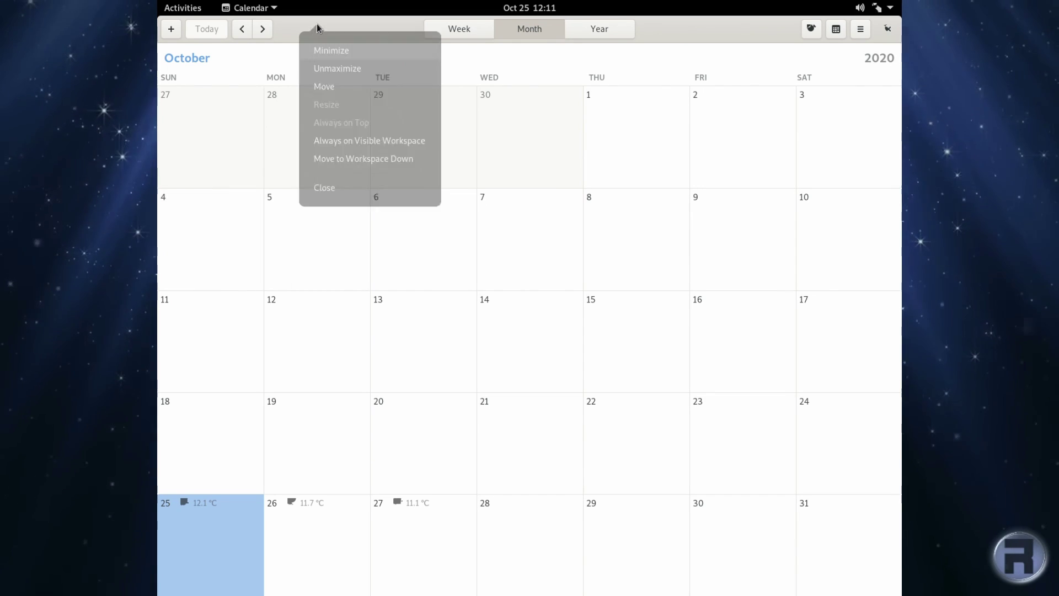
pyautogui.click(337, 190)
pyautogui.click(182, 8)
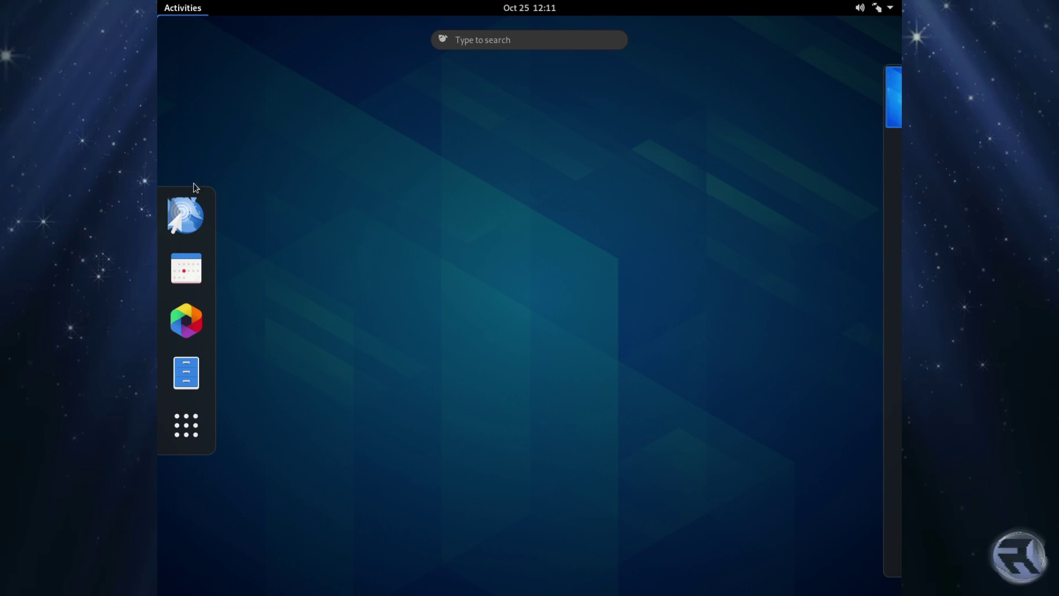
# Launch Photos to see 'No photos found', then close it and return to Activities.
pyautogui.click(183, 309)
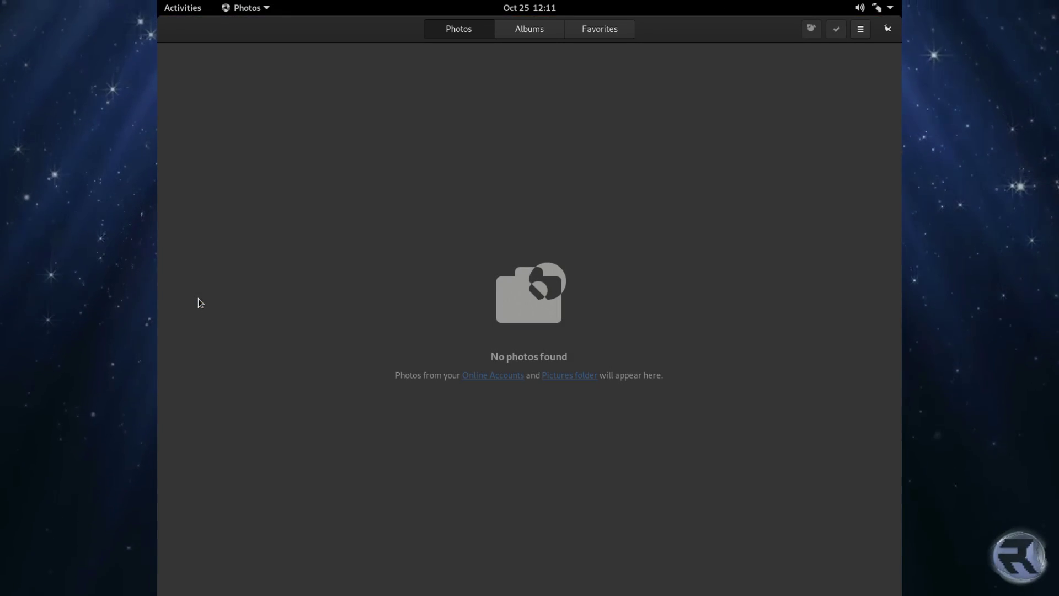
pyautogui.rightClick(233, 21)
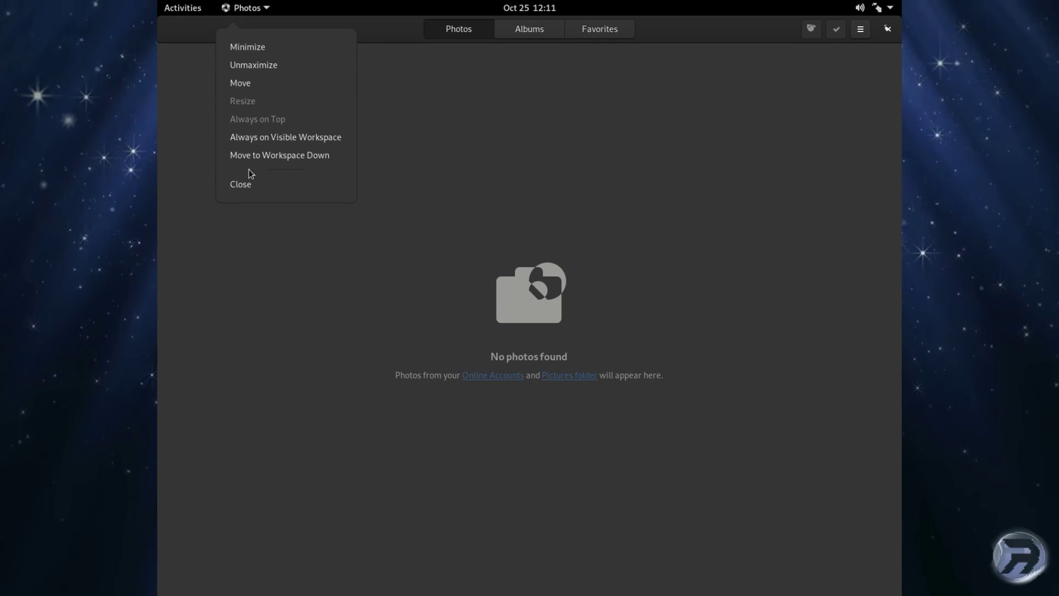
pyautogui.click(249, 184)
pyautogui.click(161, 8)
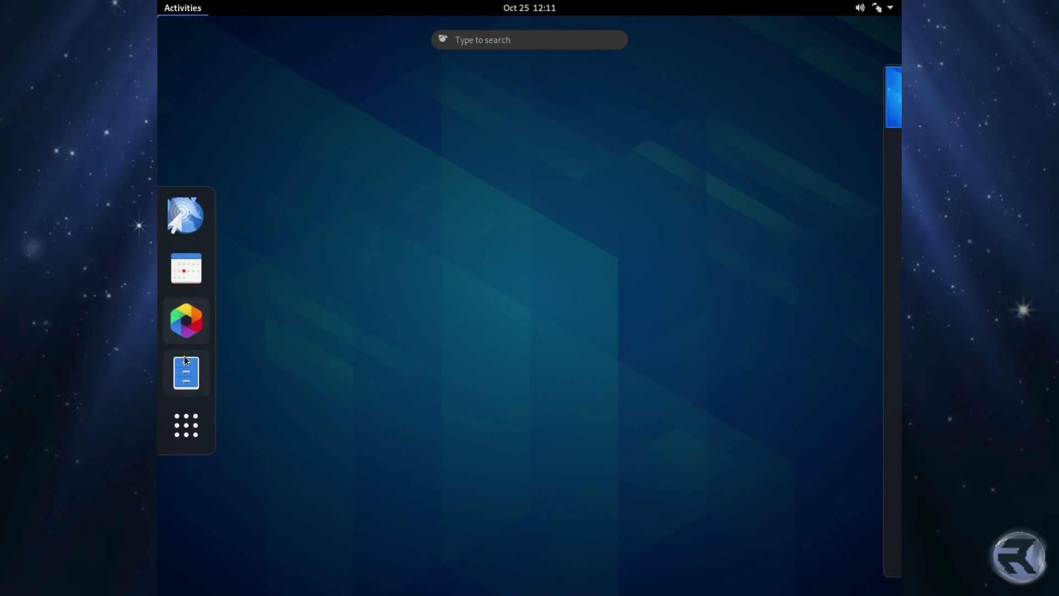
# Open Files on the empty Home folder, close it, and return to the overview.
pyautogui.click(183, 436)
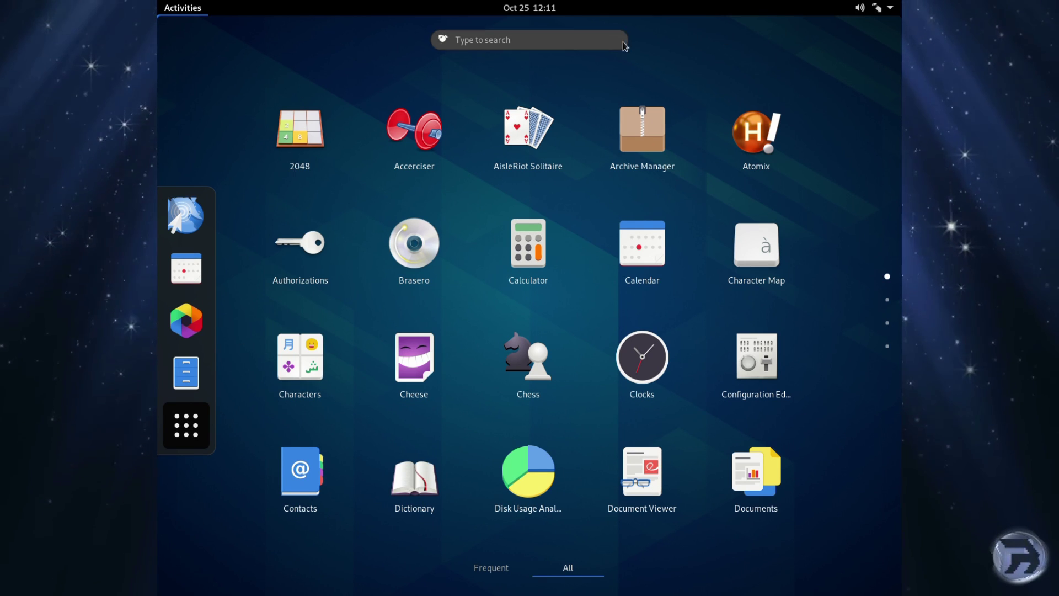
pyautogui.press('Escape')
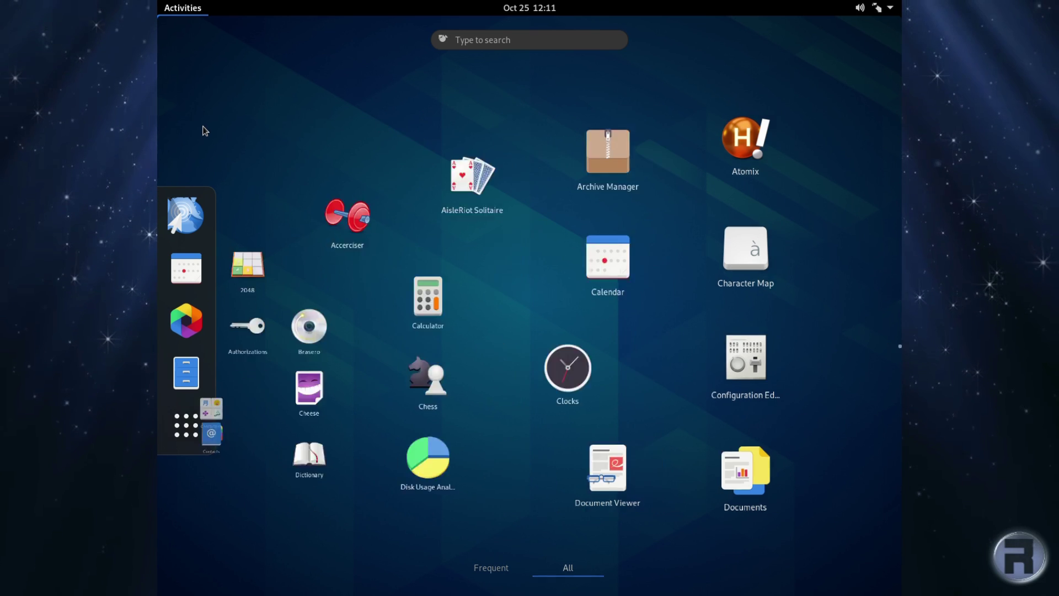
pyautogui.press('Escape')
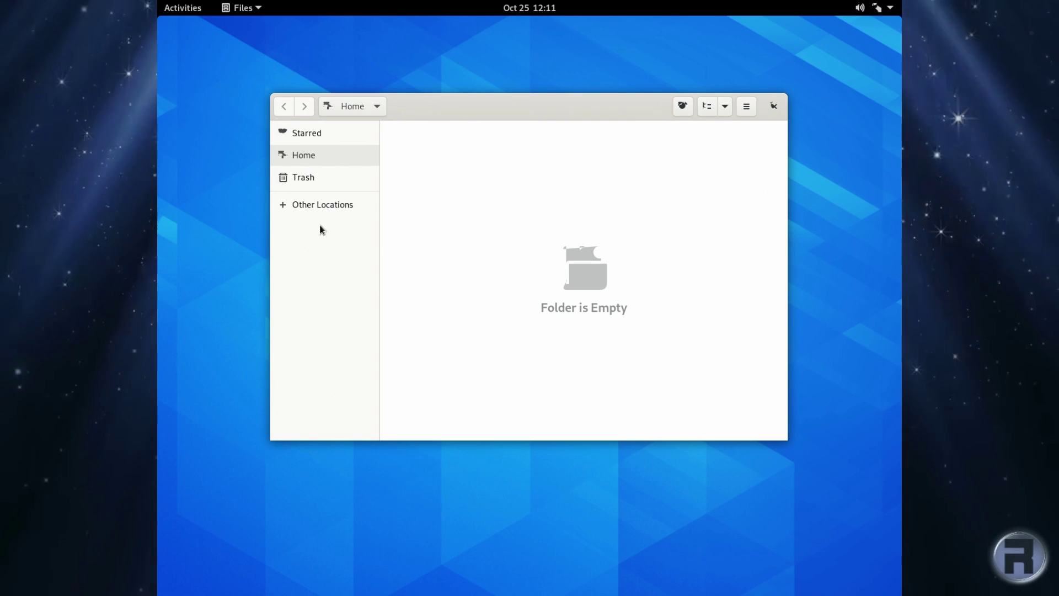
pyautogui.rightClick(445, 105)
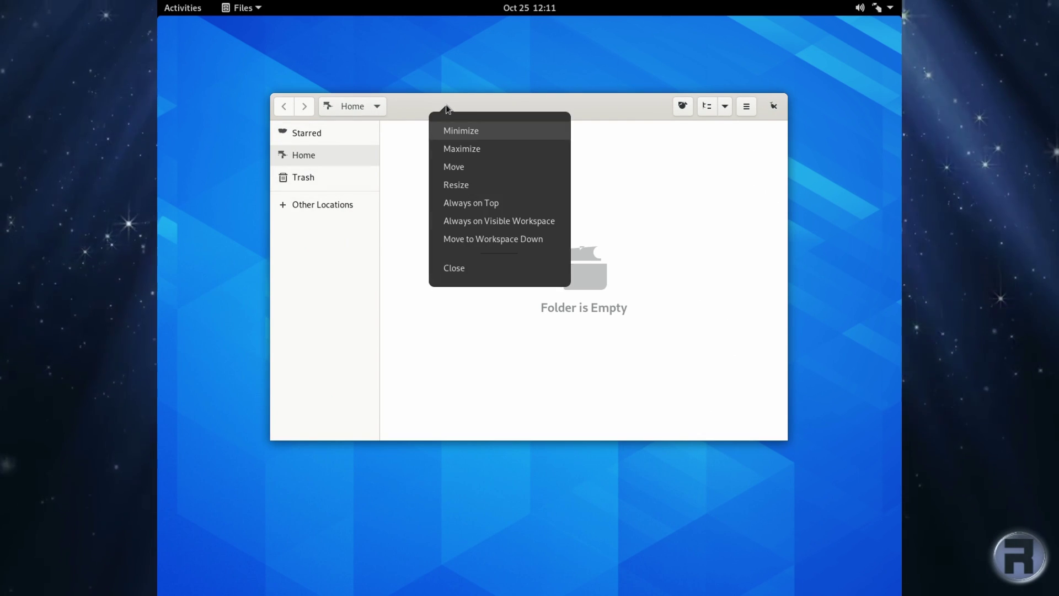
pyautogui.click(466, 271)
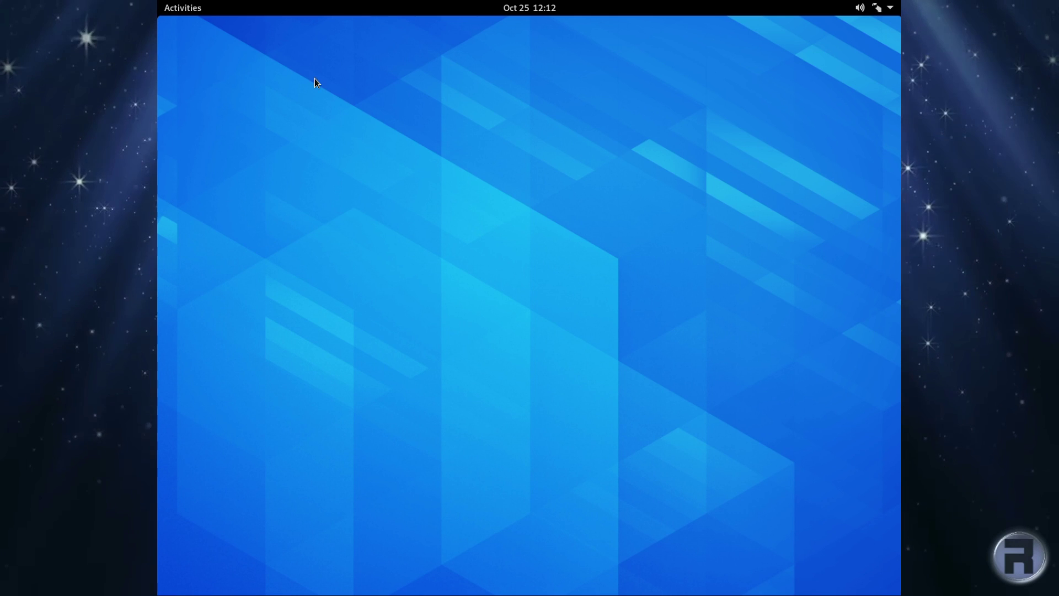
pyautogui.click(179, 6)
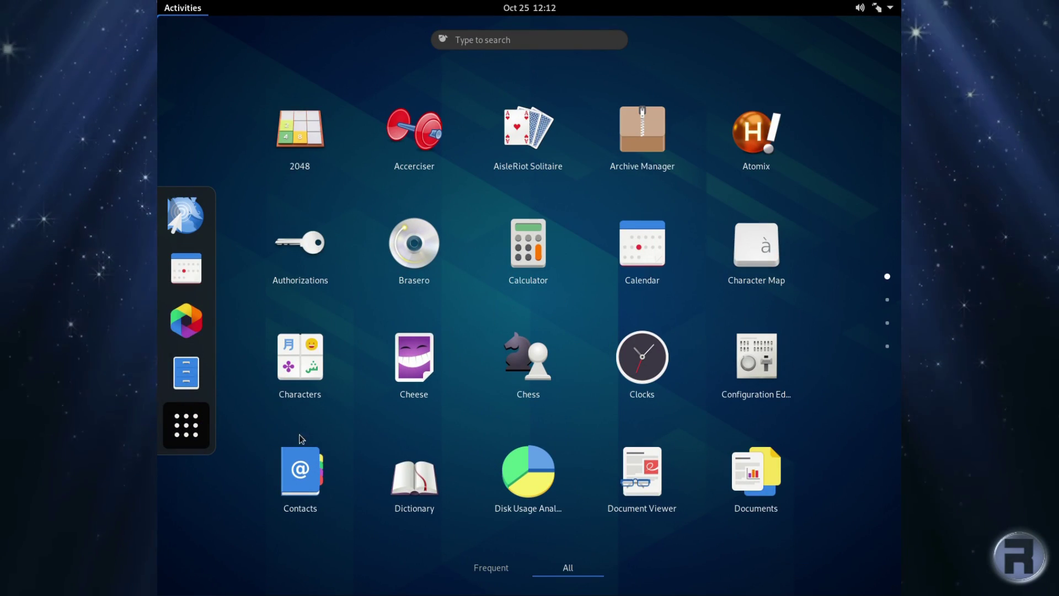
# In Clocks, add a 'london' world clock for London, United Kingdom, then close Clocks.
pyautogui.click(653, 366)
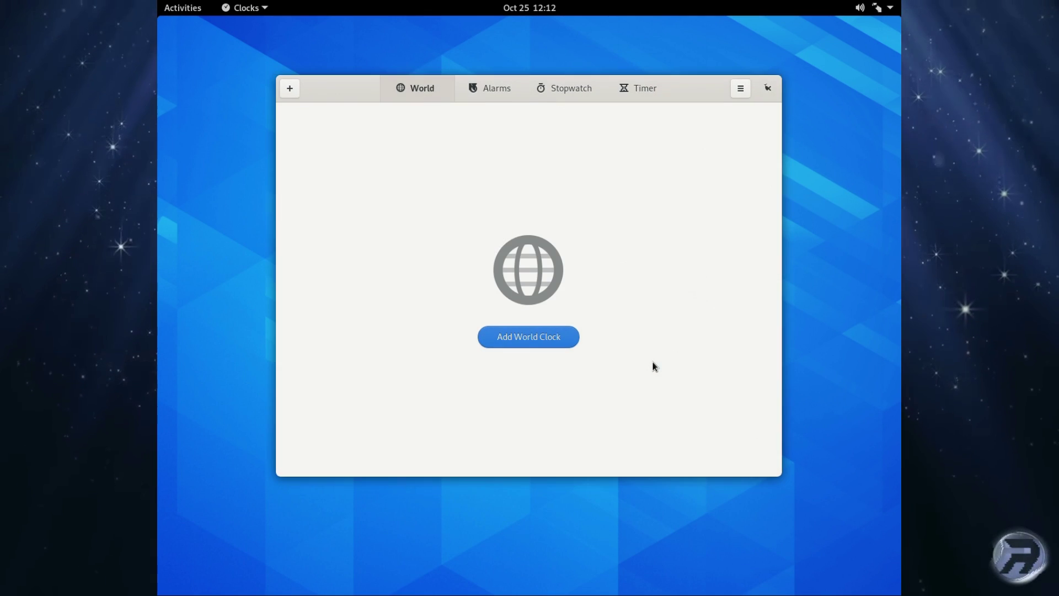
pyautogui.click(537, 337)
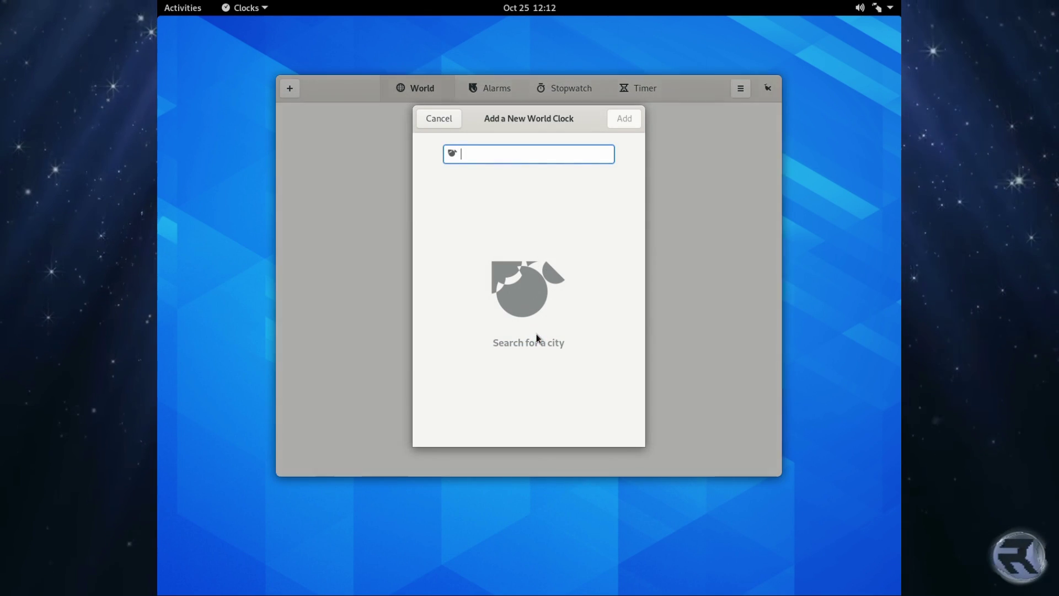
pyautogui.write('l')
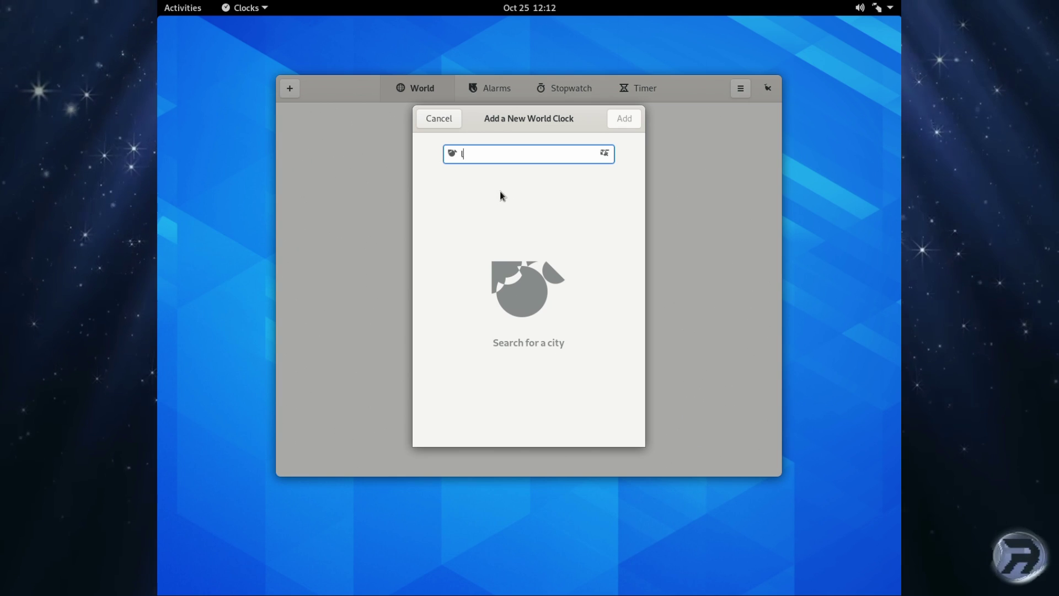
pyautogui.write('ondon')
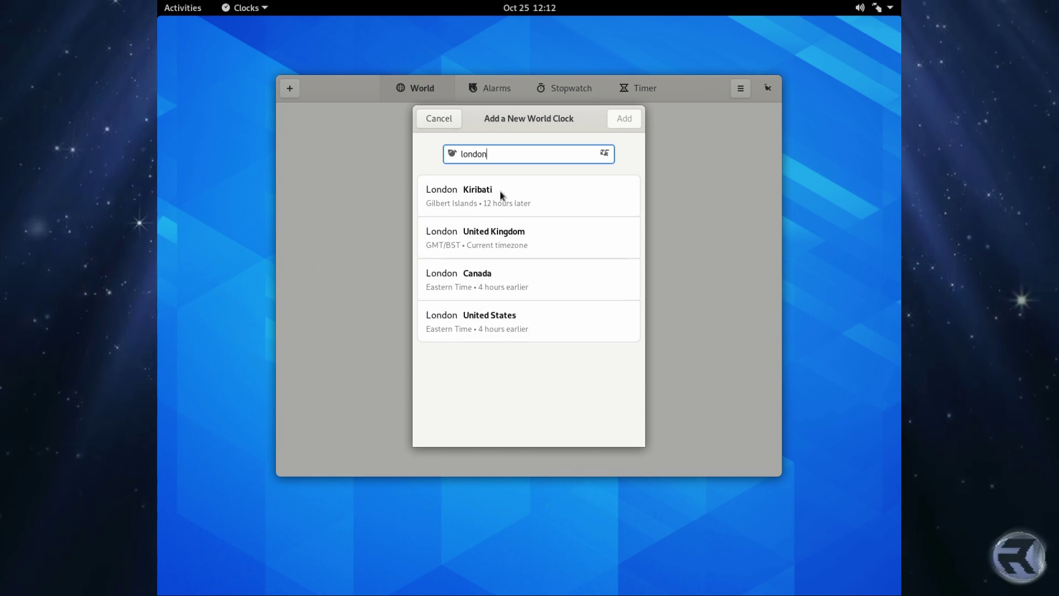
pyautogui.click(464, 234)
pyautogui.click(464, 232)
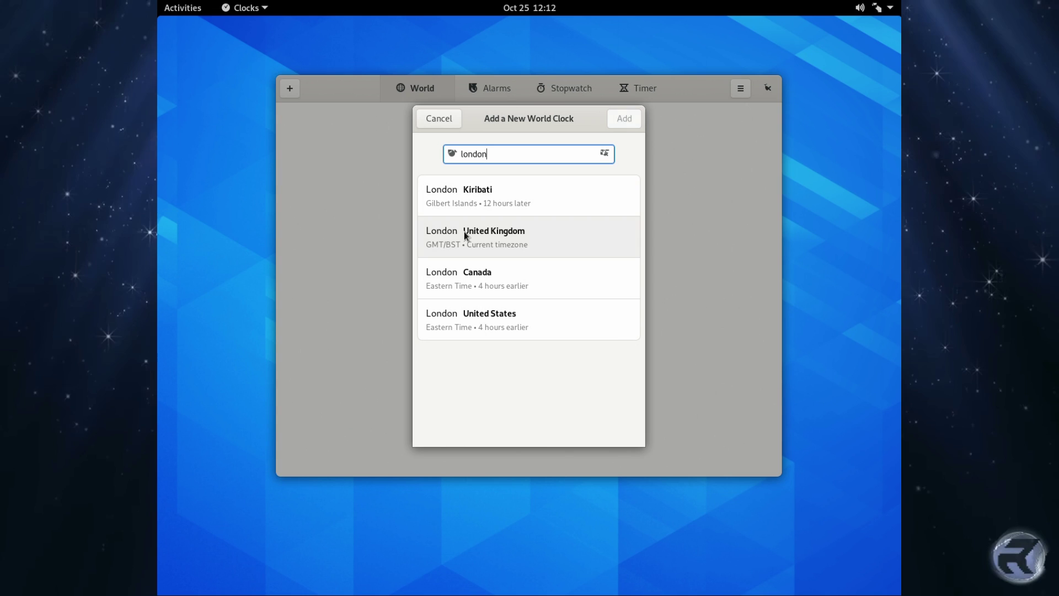
pyautogui.click(464, 231)
pyautogui.click(625, 119)
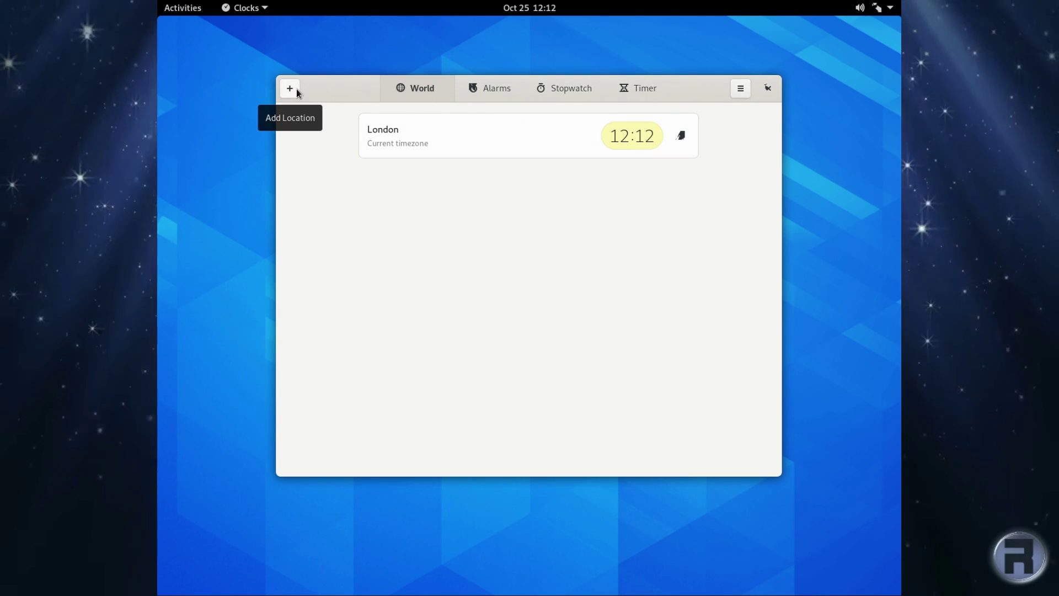
pyautogui.rightClick(359, 91)
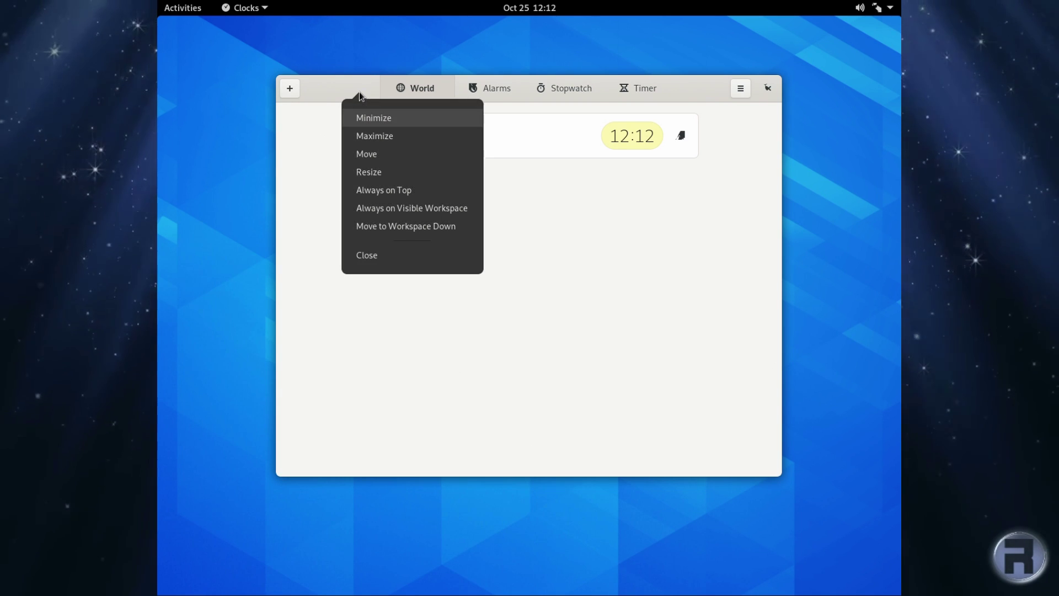
pyautogui.click(365, 253)
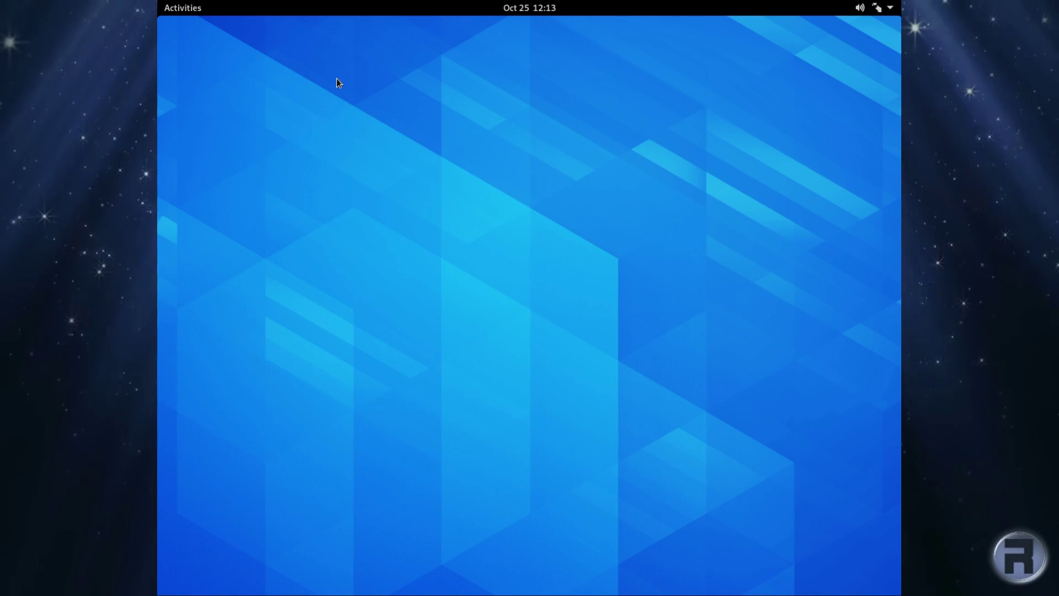
# Open Change Background from the desktop menu to view wallpapers, then close Settings.
pyautogui.rightClick(338, 82)
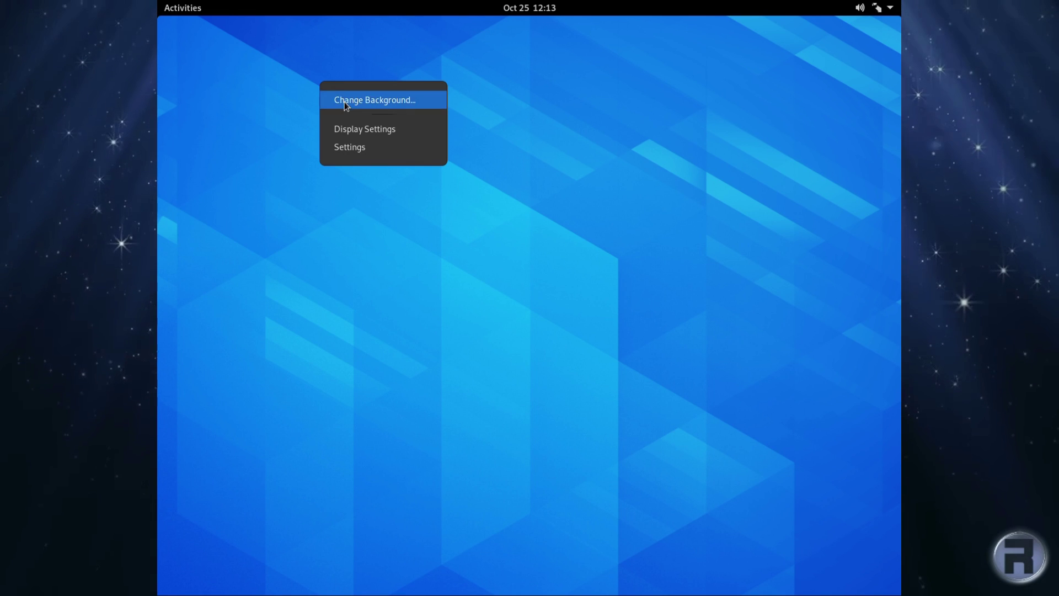
pyautogui.click(345, 102)
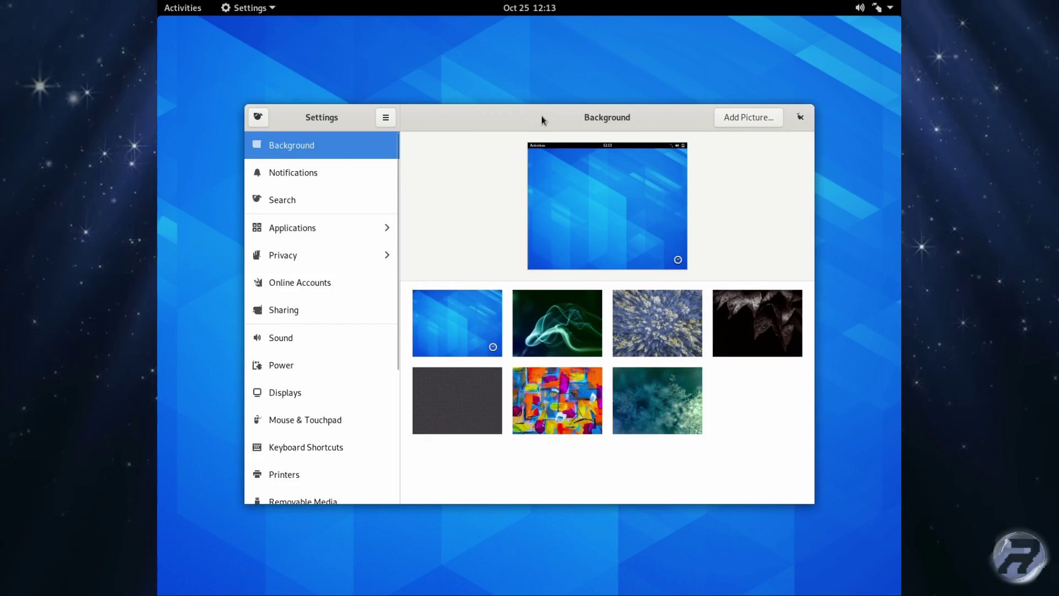
pyautogui.rightClick(456, 113)
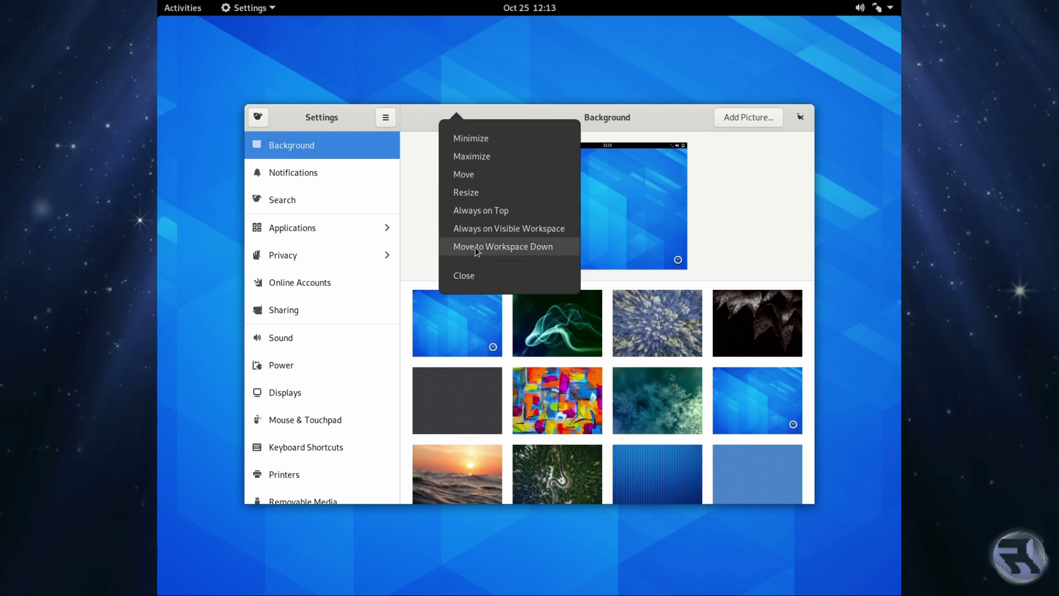
pyautogui.click(475, 274)
# Launch Calculator from the app grid and leave it open in Basic Mode.
pyautogui.moveTo(159, 4)
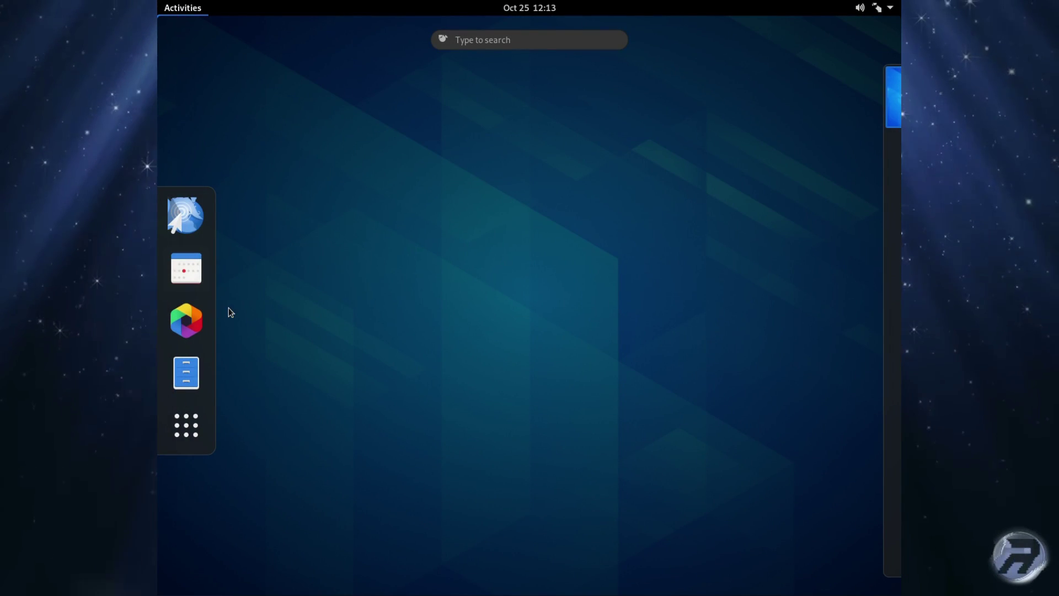
pyautogui.click(196, 424)
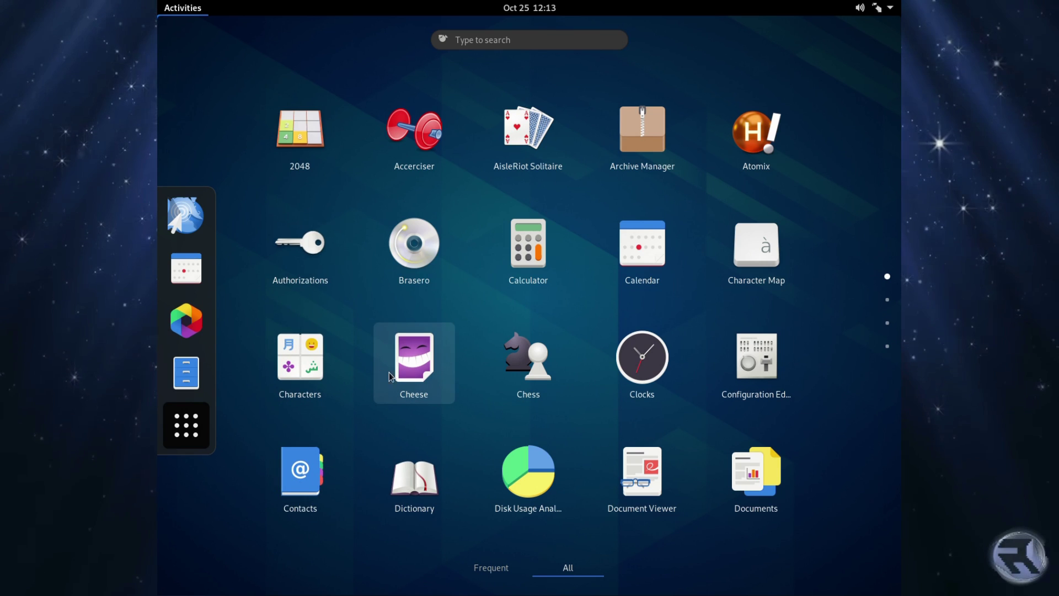
pyautogui.click(531, 247)
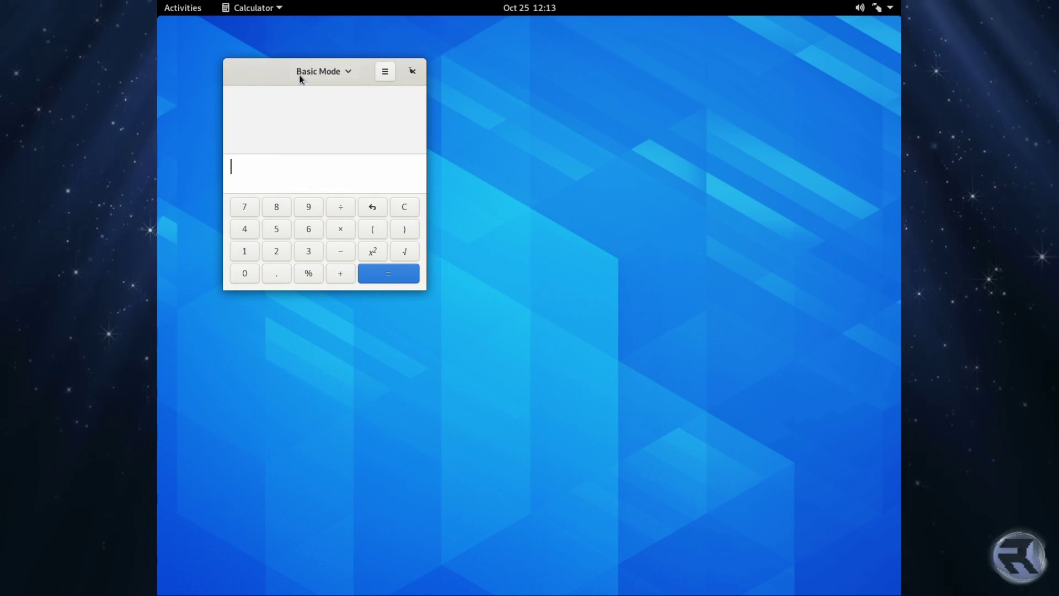
pyautogui.rightClick(301, 79)
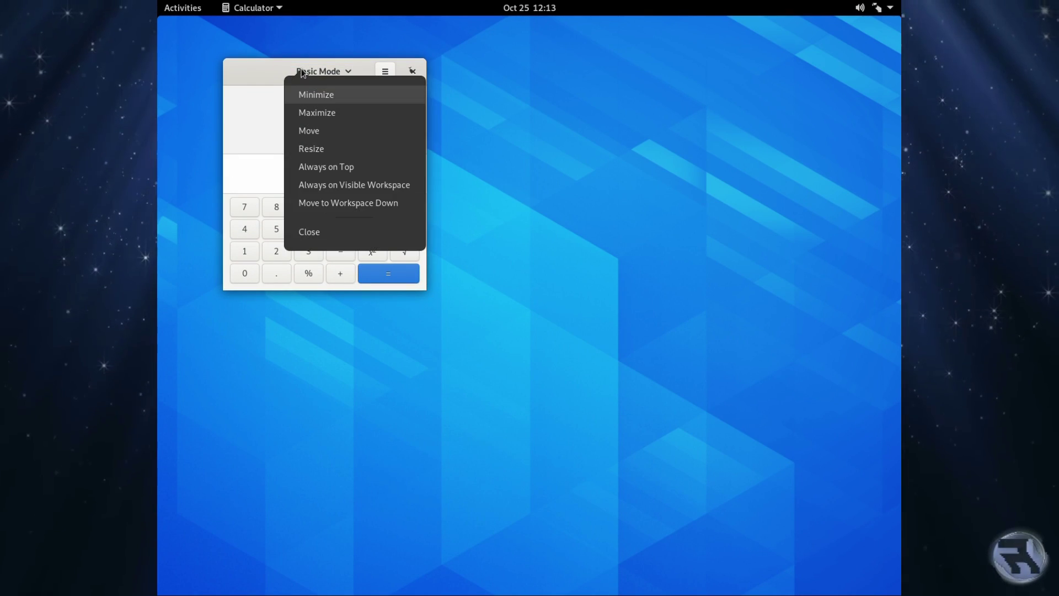
pyautogui.click(201, 191)
# Start a new GNOME Chess game from the applications grid.
pyautogui.click(182, 7)
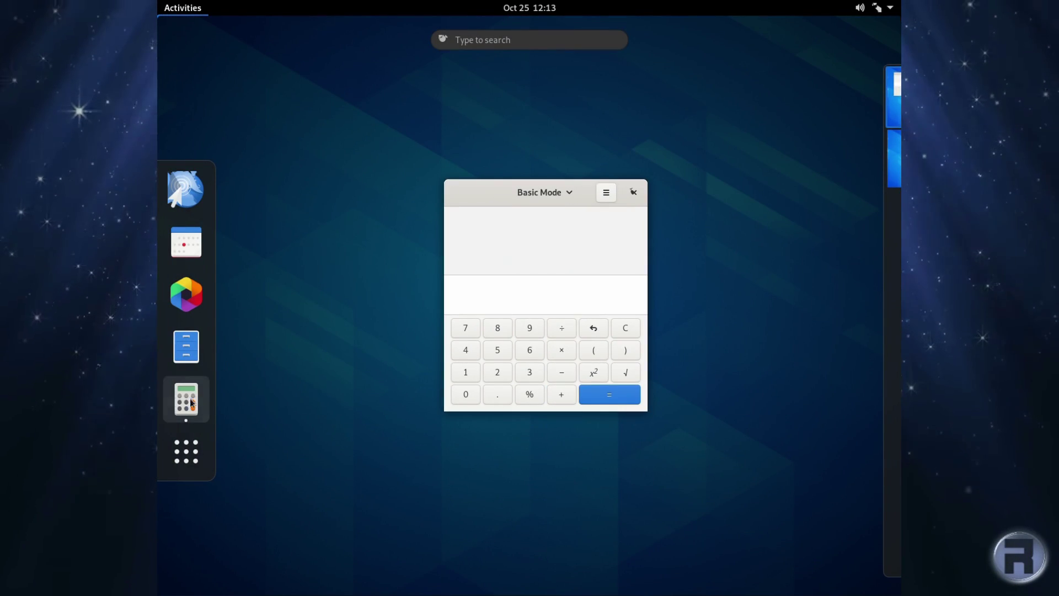
pyautogui.click(194, 449)
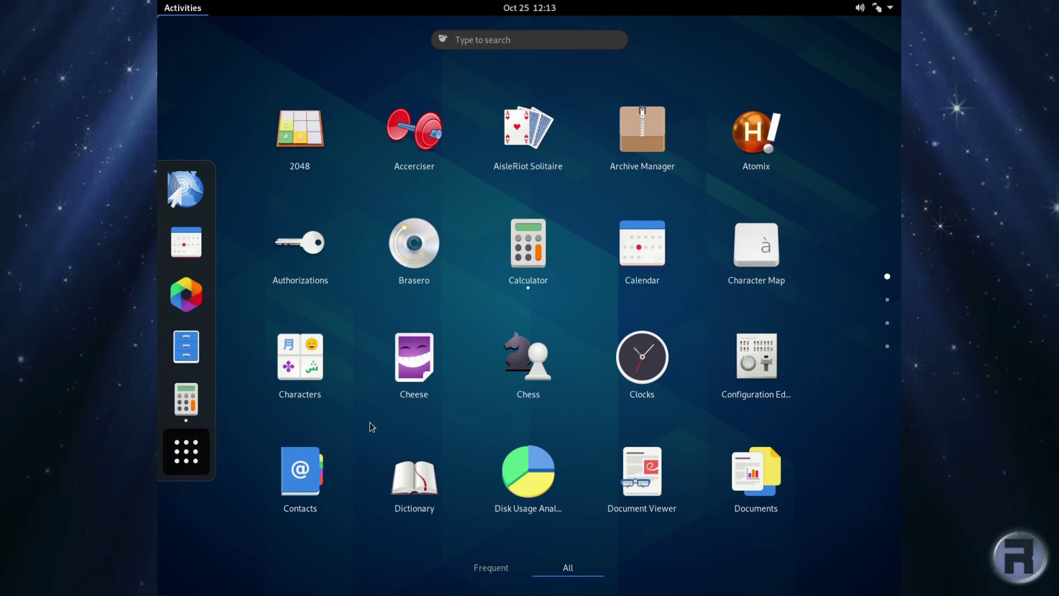
pyautogui.click(529, 358)
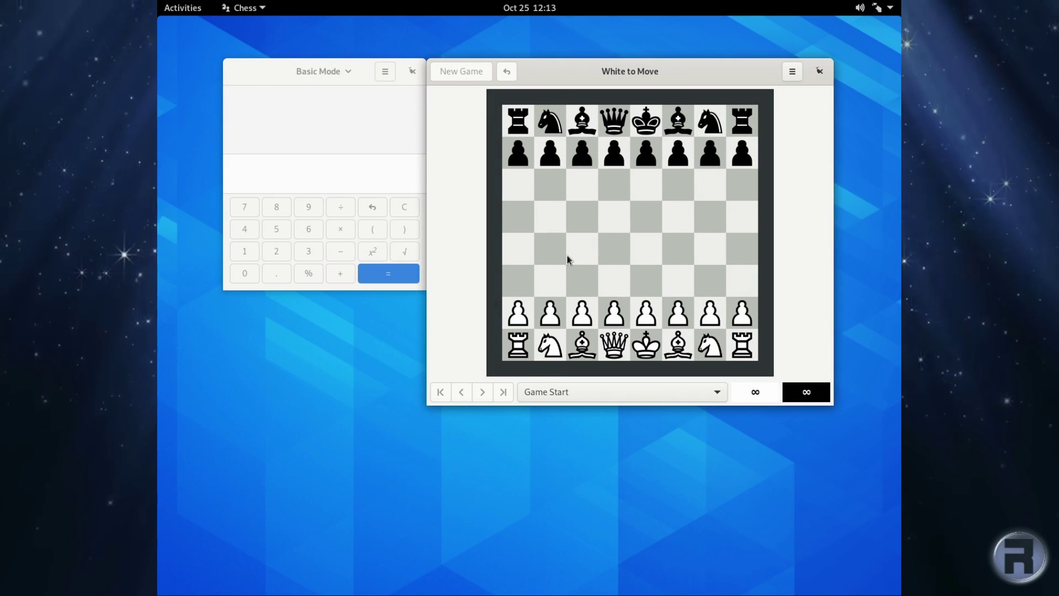
# Move the Chess window right and page the app grid to Ekiga through LibreOffice Impress.
pyautogui.moveTo(561, 66); pyautogui.dragTo(615, 54)
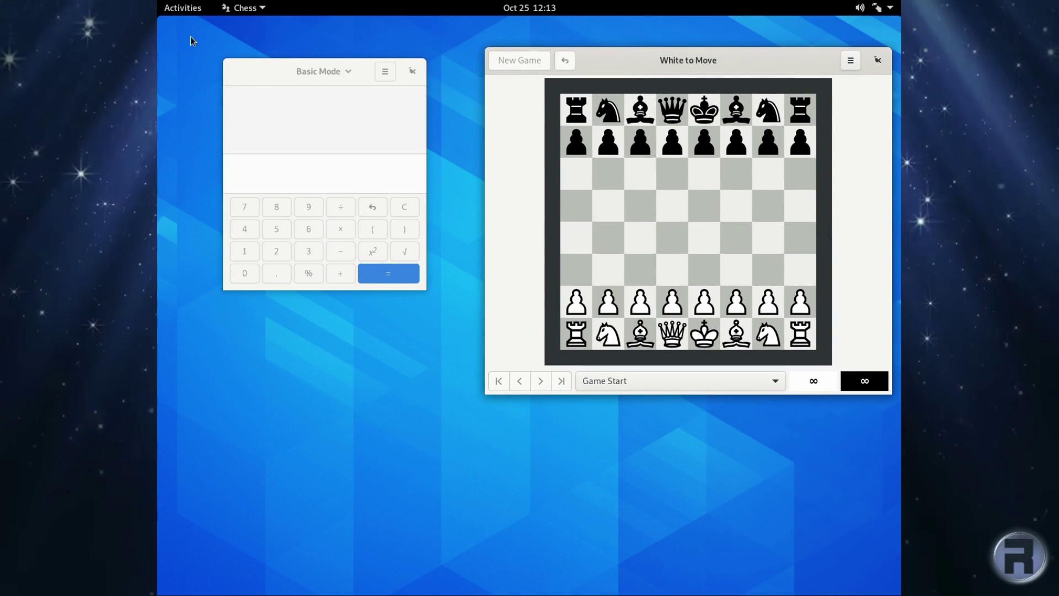
pyautogui.click(183, 7)
pyautogui.click(185, 488)
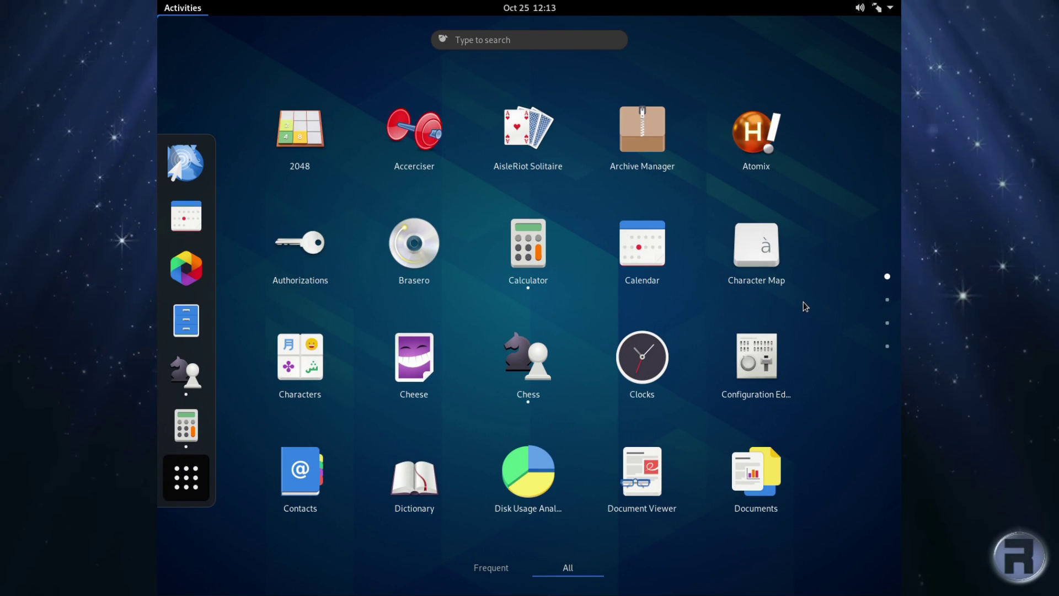
pyautogui.scroll(-1, 646, 356)
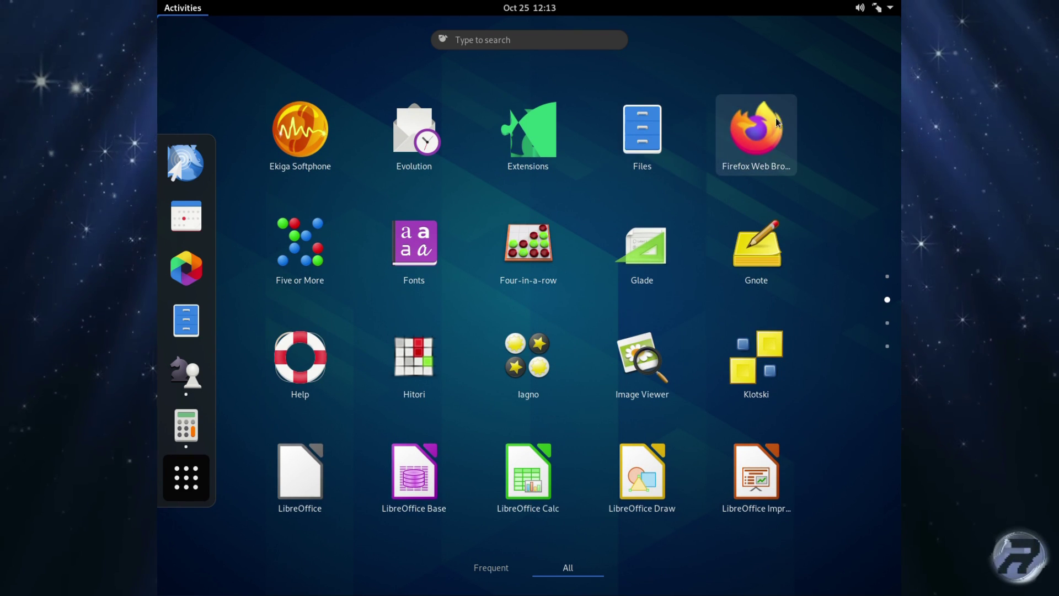
# Launch Firefox, skip its first-run setup to a New Tab page, and unmaximize it.
pyautogui.click(765, 133)
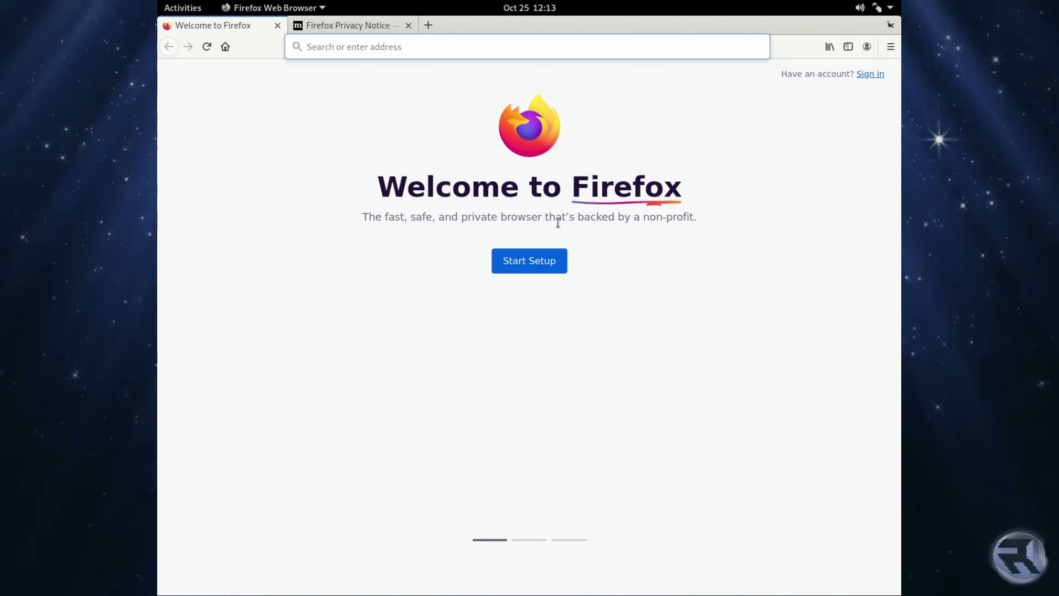
pyautogui.click(520, 260)
pyautogui.click(524, 407)
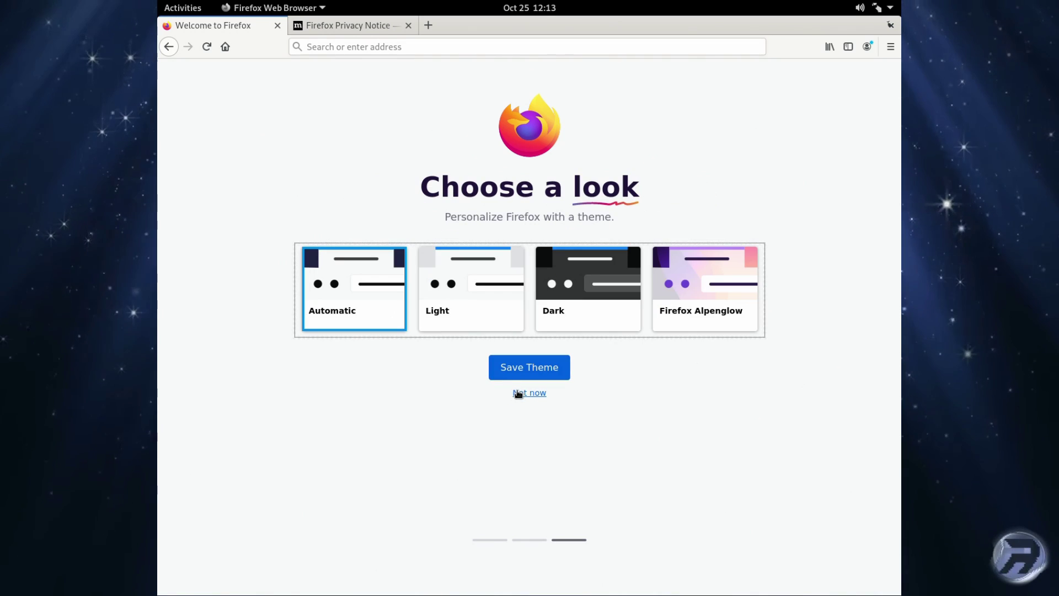
pyautogui.click(531, 393)
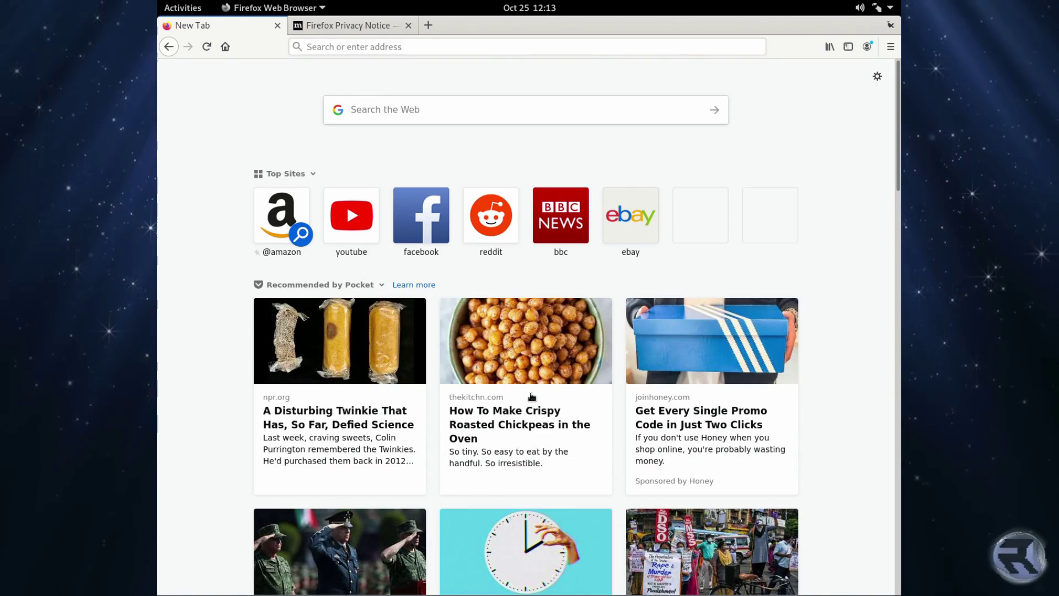
pyautogui.moveTo(809, 30); pyautogui.dragTo(786, 46)
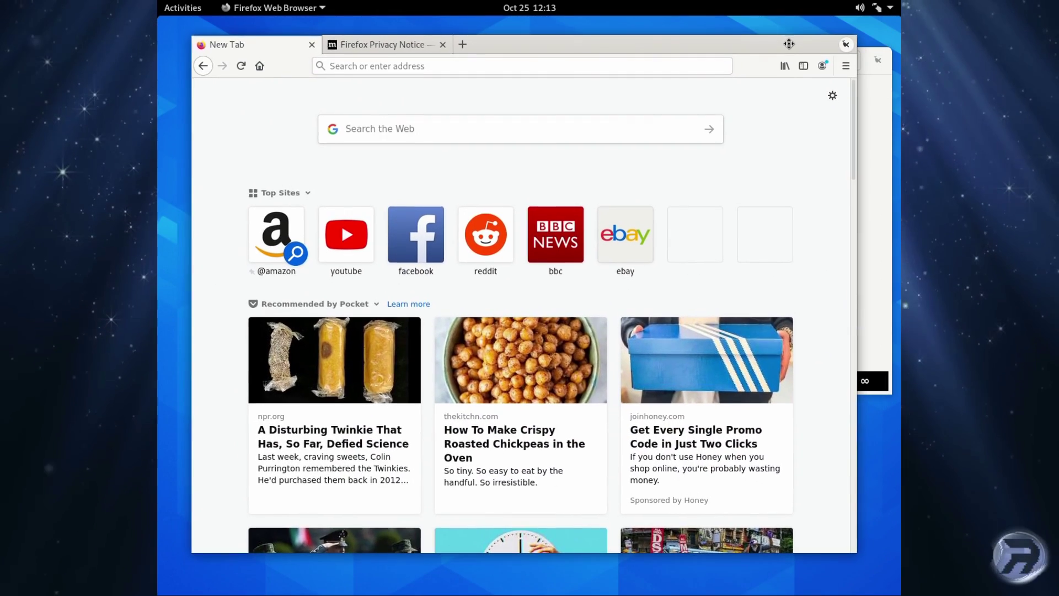
# Bring up the full applications grid and scroll to its next page.
pyautogui.click(168, 10)
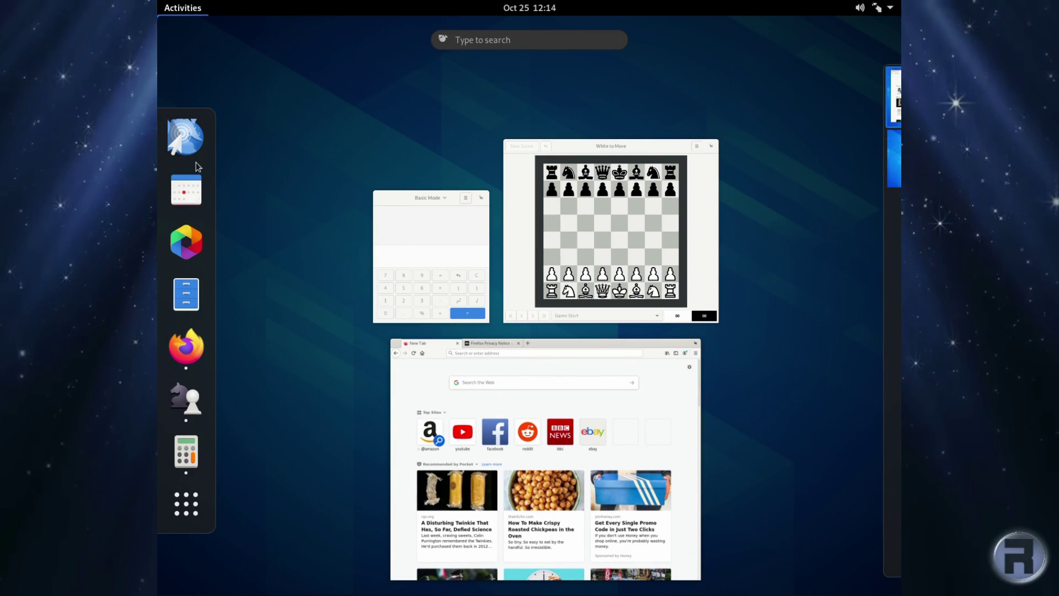
pyautogui.click(187, 513)
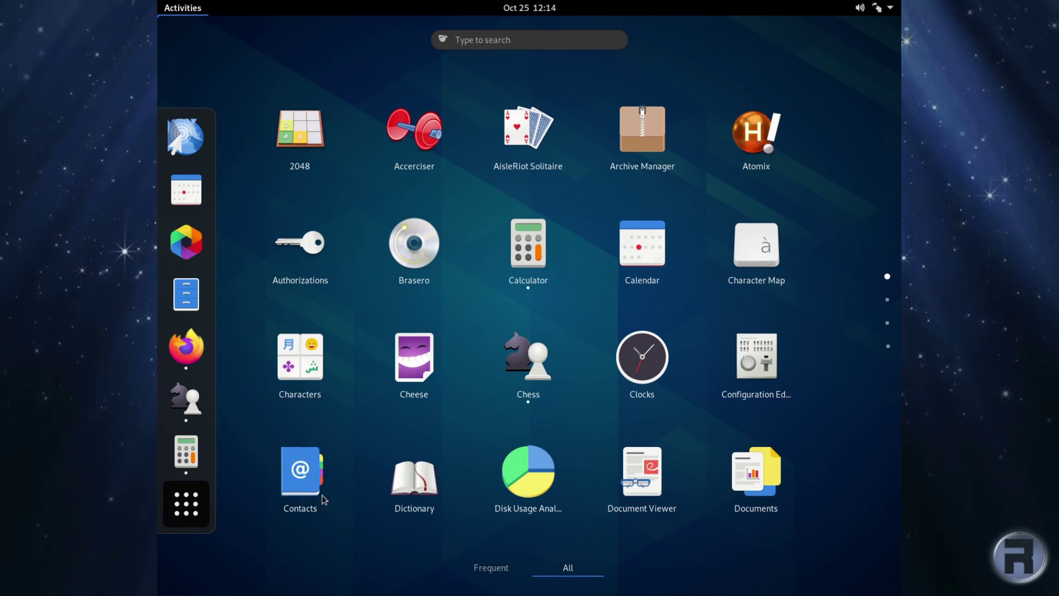
pyautogui.scroll(-2, 405, 163)
# Start a new Writer document, dismiss Tip of the Day, and zoom to Page Width.
pyautogui.click(400, 134)
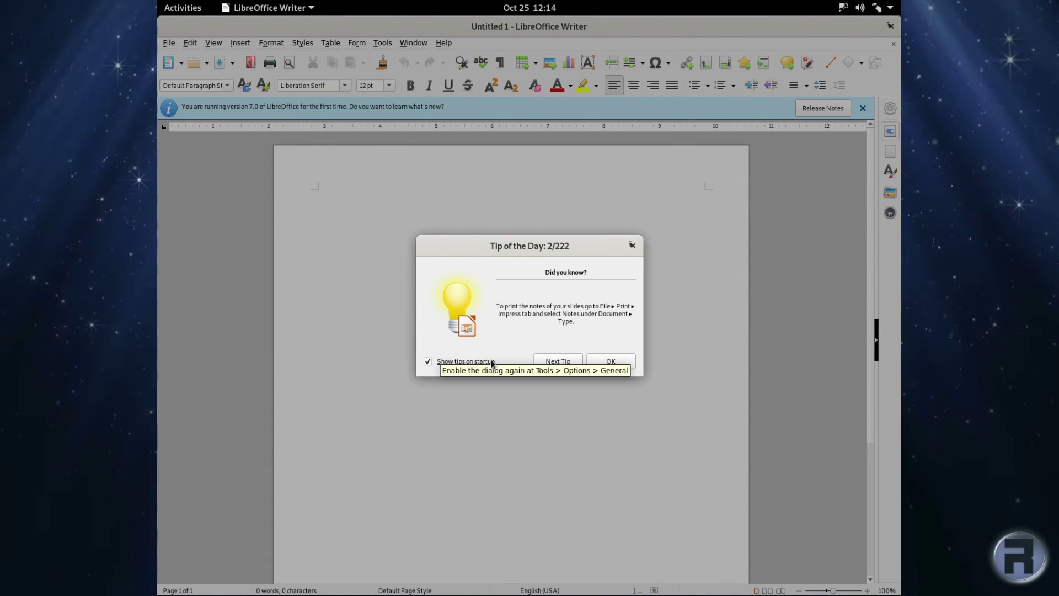
pyautogui.click(615, 364)
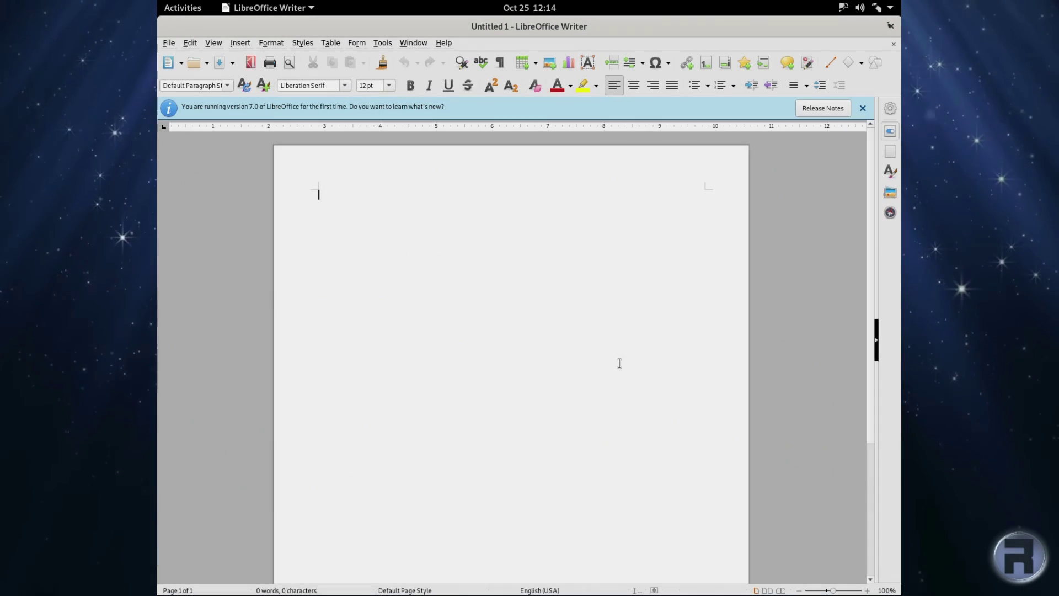
pyautogui.click(213, 43)
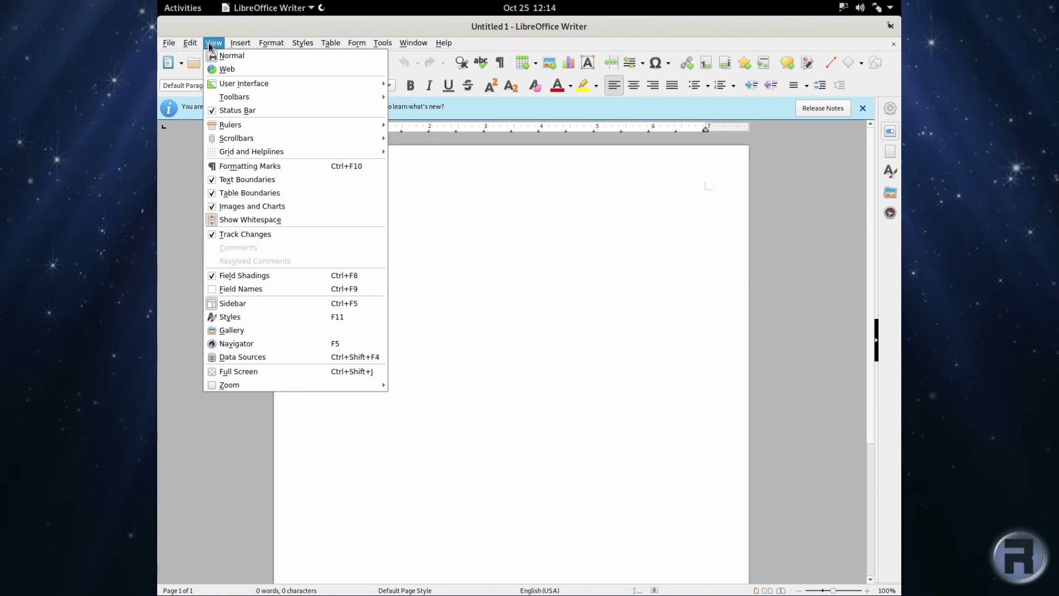
pyautogui.moveTo(286, 384)
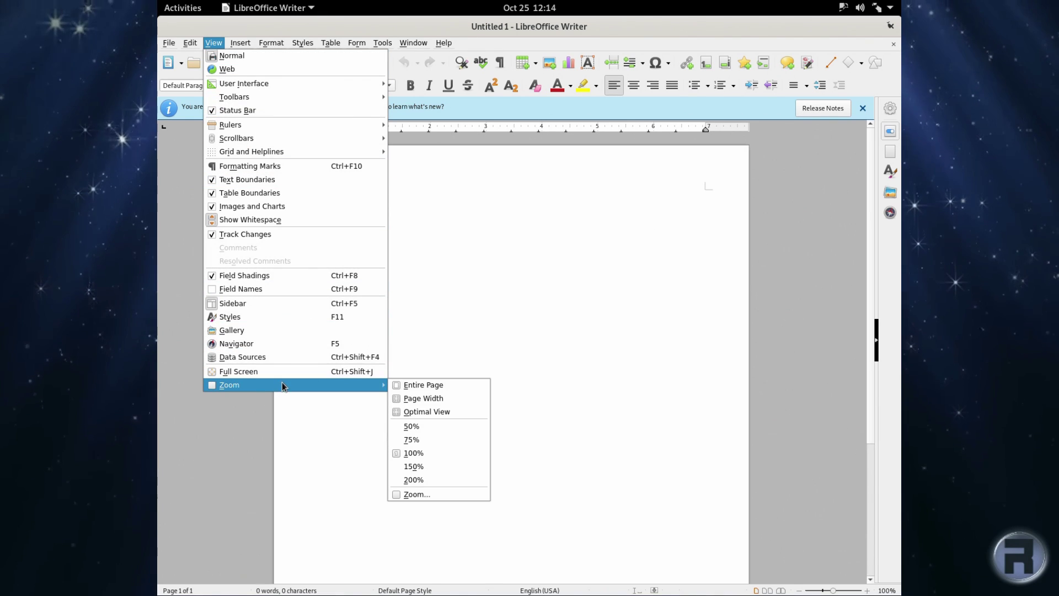
pyautogui.click(422, 398)
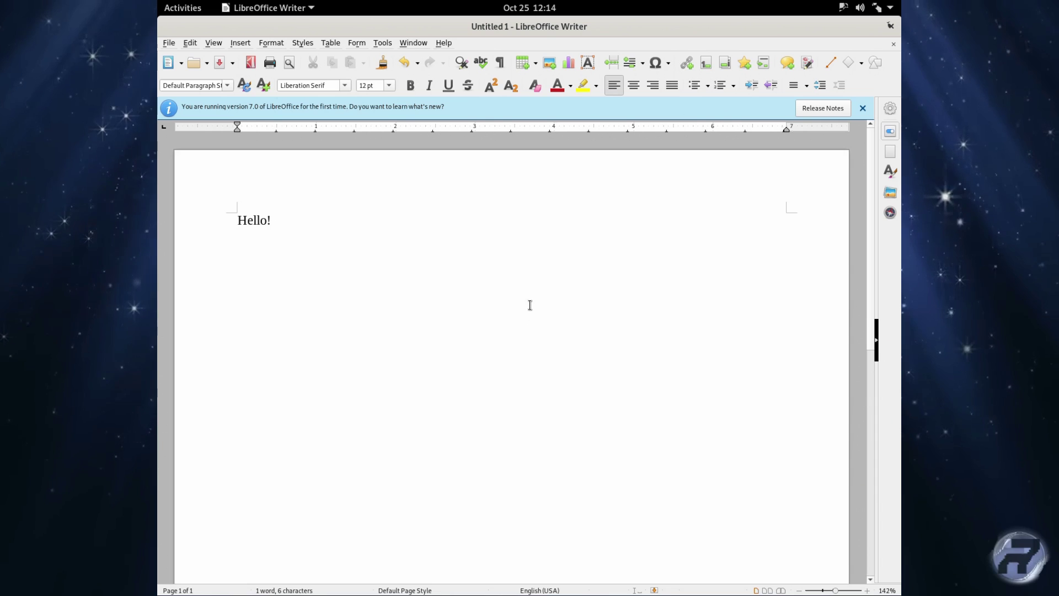
# Make 'Hello!' 72 pt Liberation Serif and restore the Writer window from full screen.
pyautogui.doubleClick(256, 220)
pyautogui.click(278, 222)
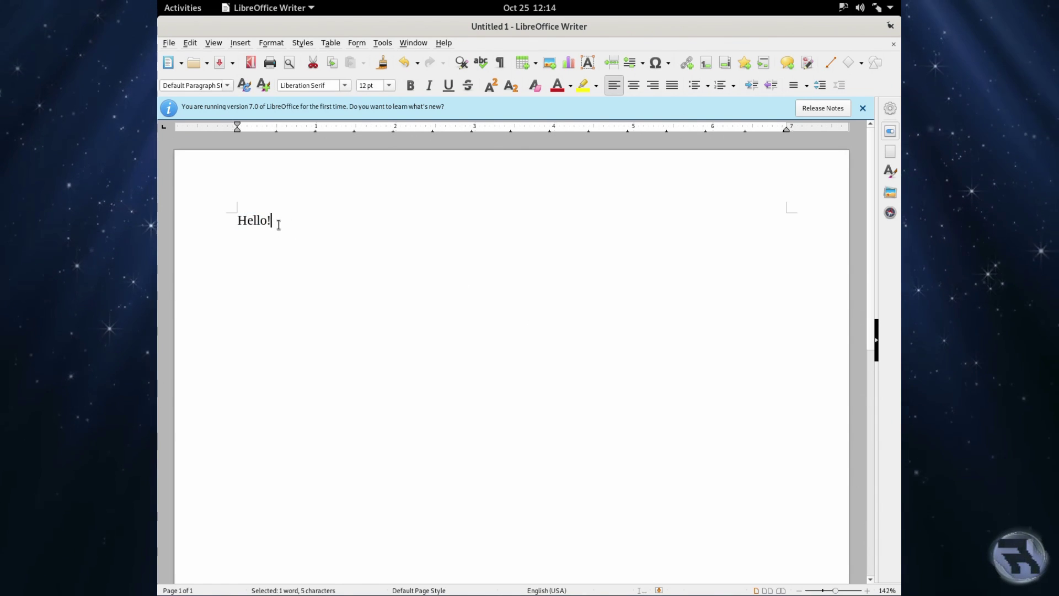
pyautogui.doubleClick(278, 221)
pyautogui.click(394, 86)
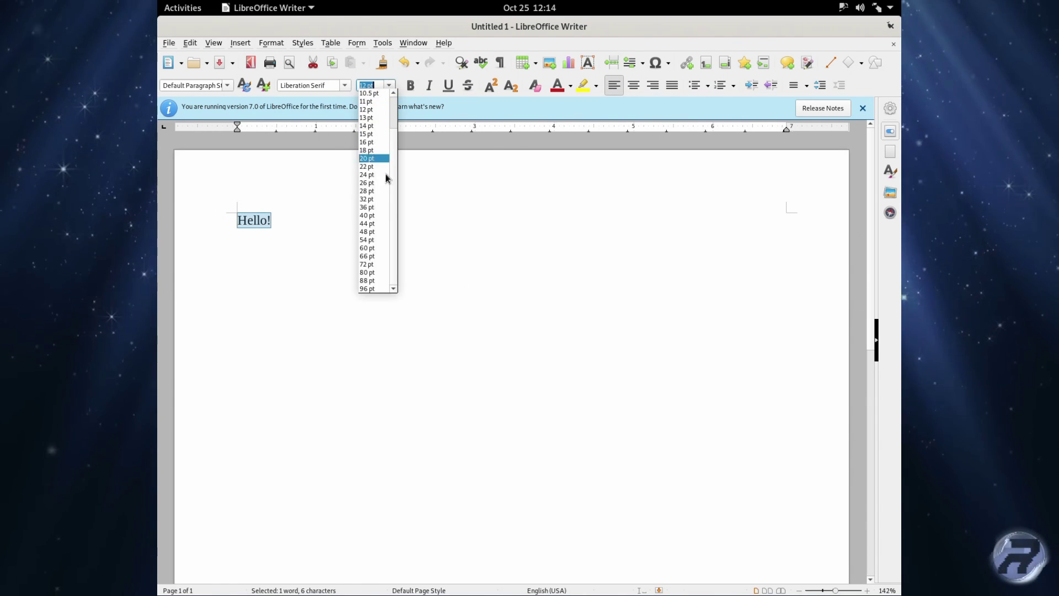
pyautogui.click(383, 270)
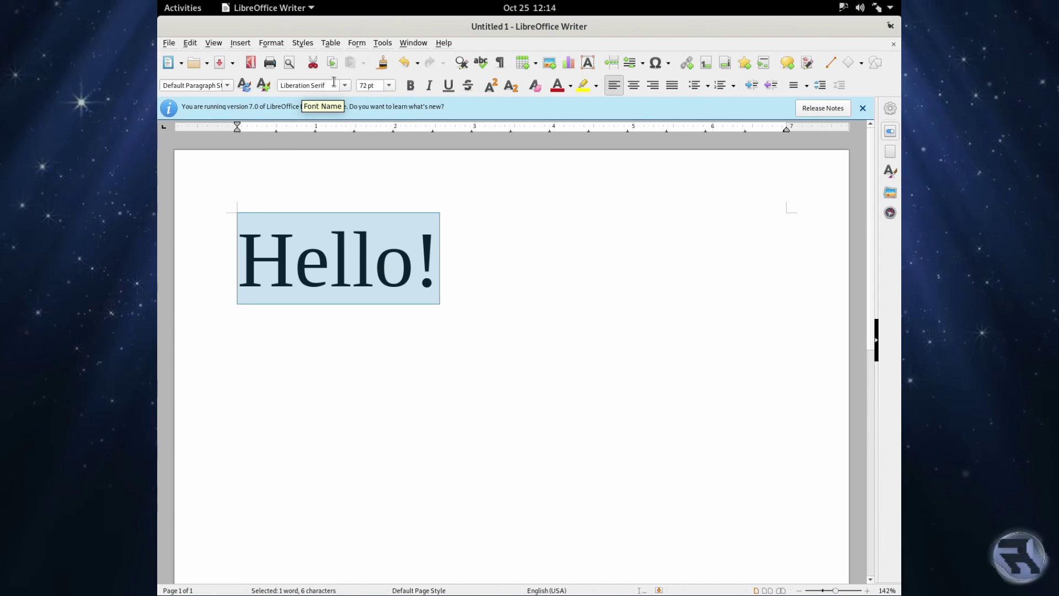
pyautogui.click(228, 86)
pyautogui.click(230, 85)
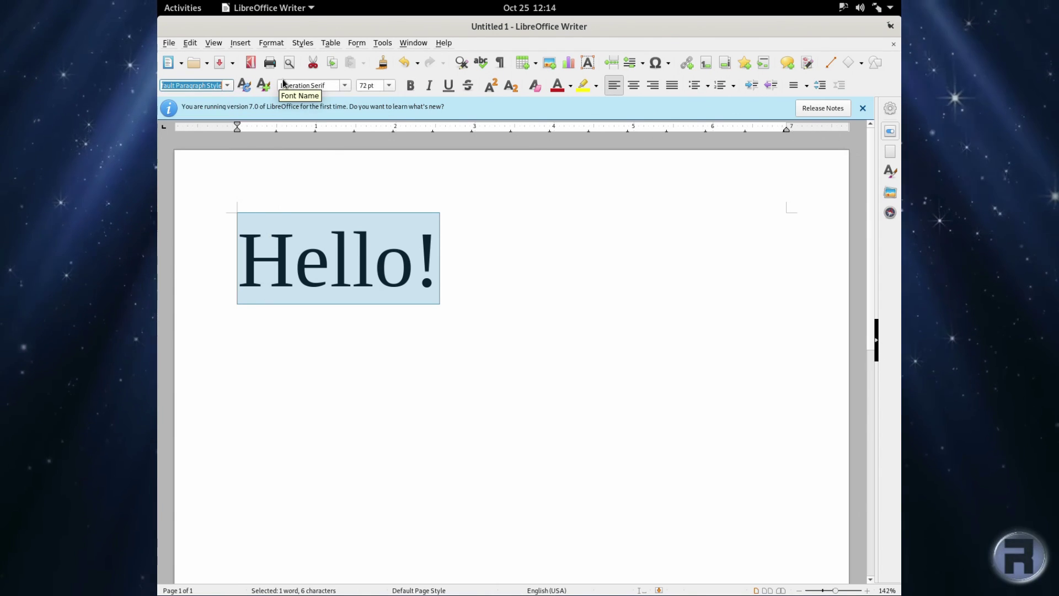
pyautogui.click(343, 85)
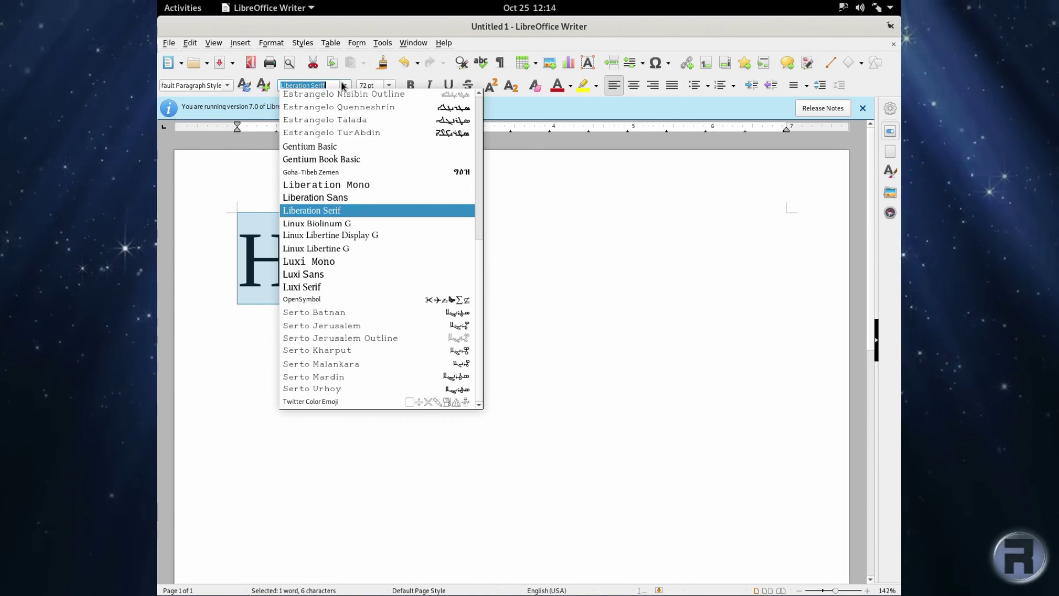
pyautogui.moveTo(481, 252); pyautogui.dragTo(487, 299)
pyautogui.click(540, 267)
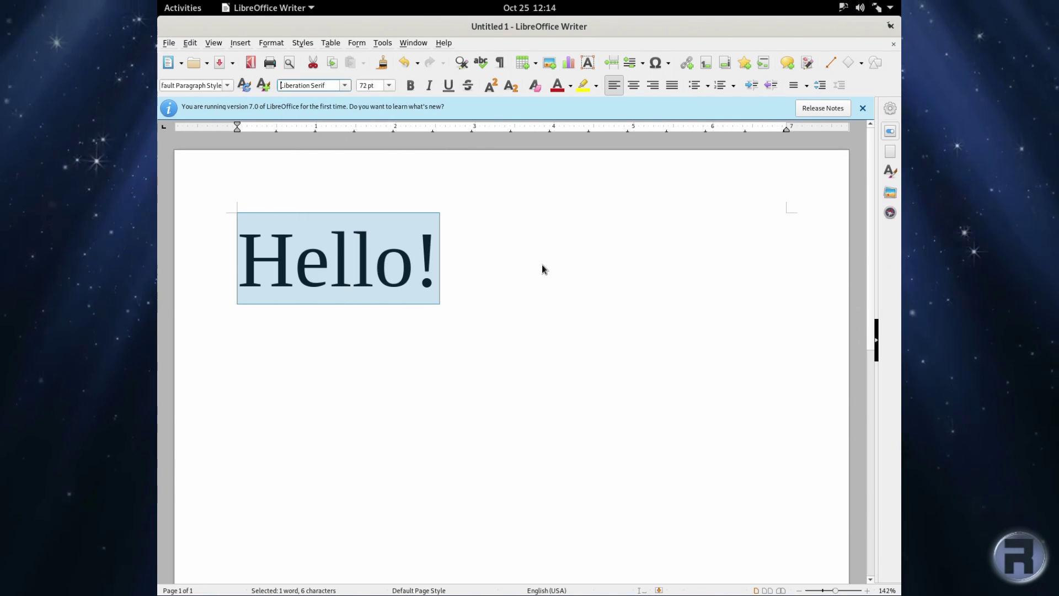
pyautogui.doubleClick(869, 26)
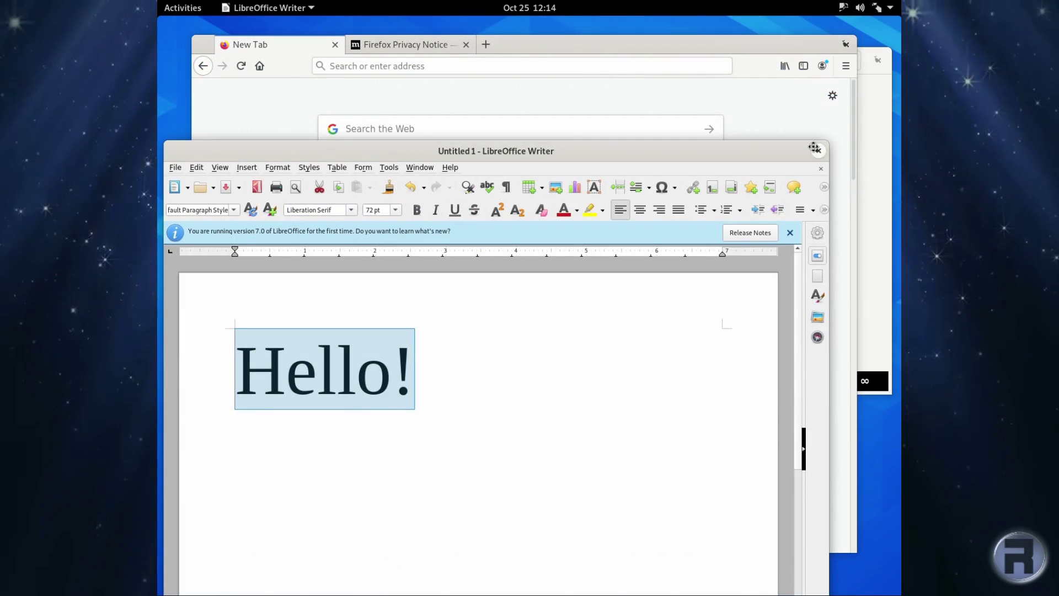
# Page the applications grid to its third page and launch System Monitor.
pyautogui.click(182, 8)
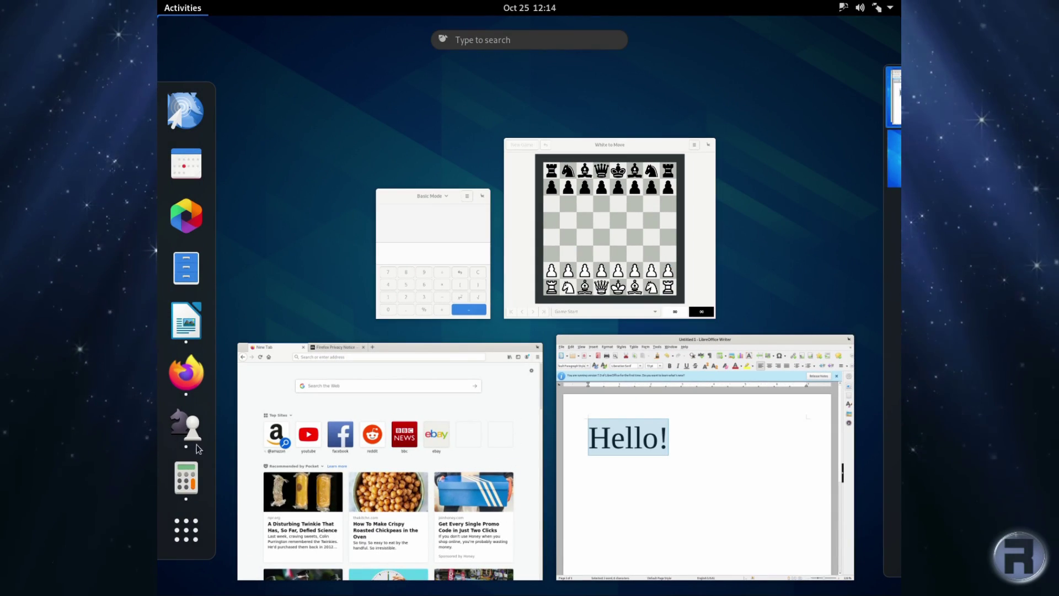
pyautogui.click(186, 530)
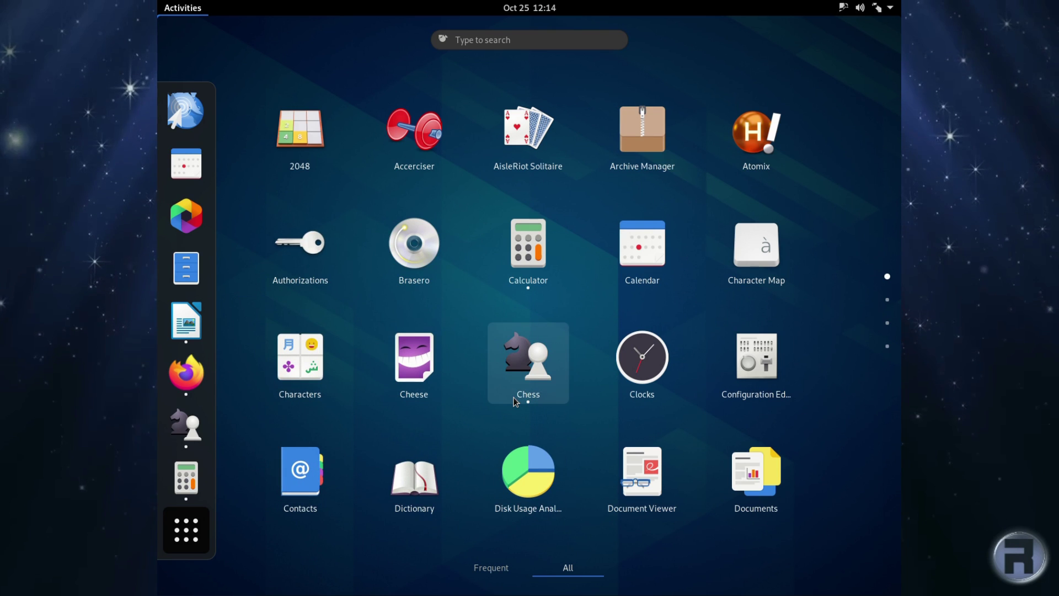
pyautogui.scroll(-1, 519, 411)
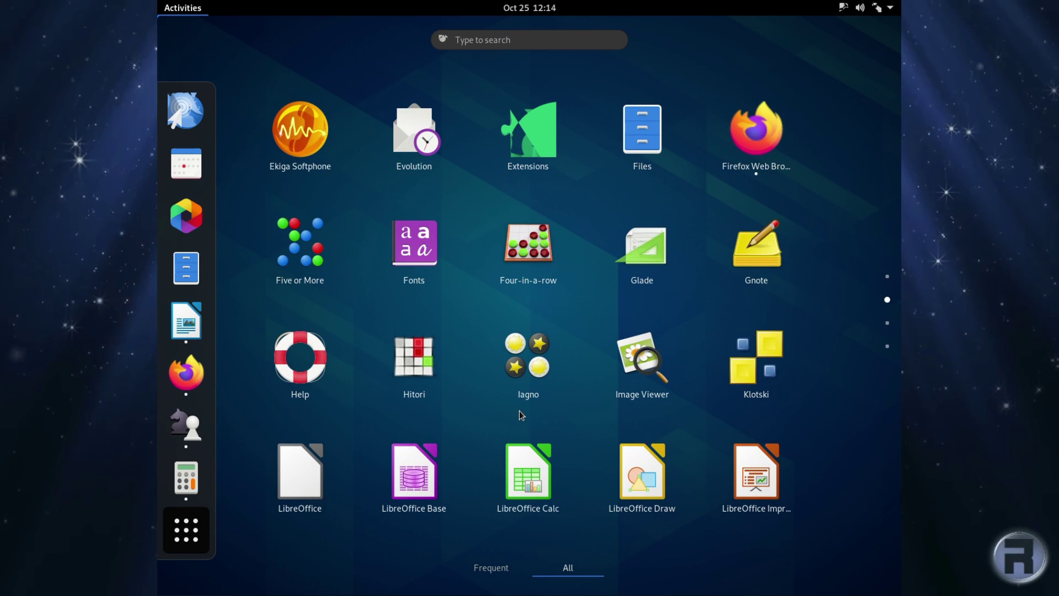
pyautogui.scroll(1, 629, 561)
pyautogui.scroll(-1, 629, 561)
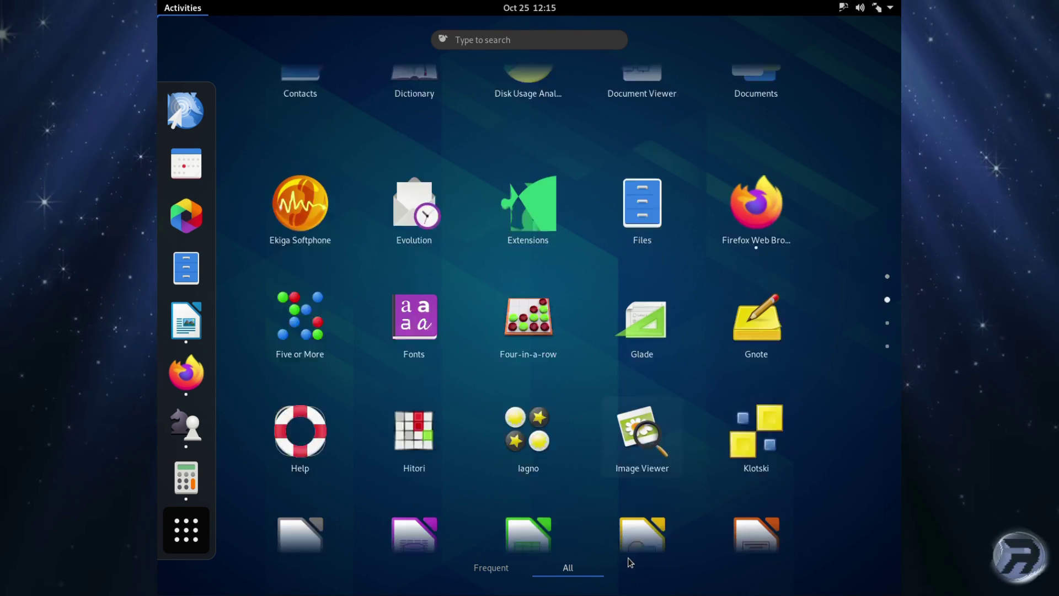
pyautogui.scroll(-1, 626, 532)
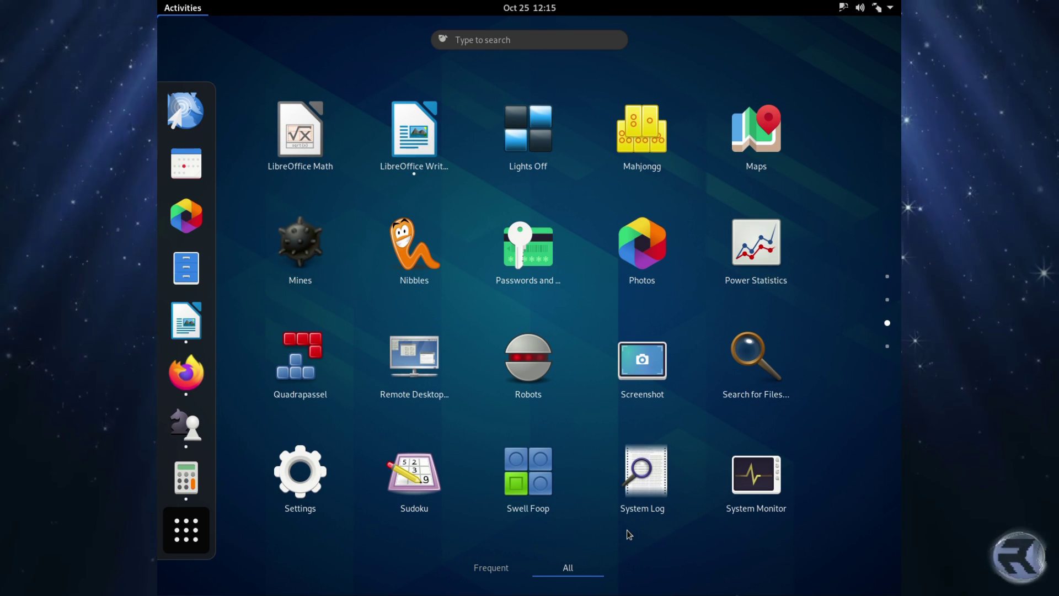
pyautogui.click(774, 483)
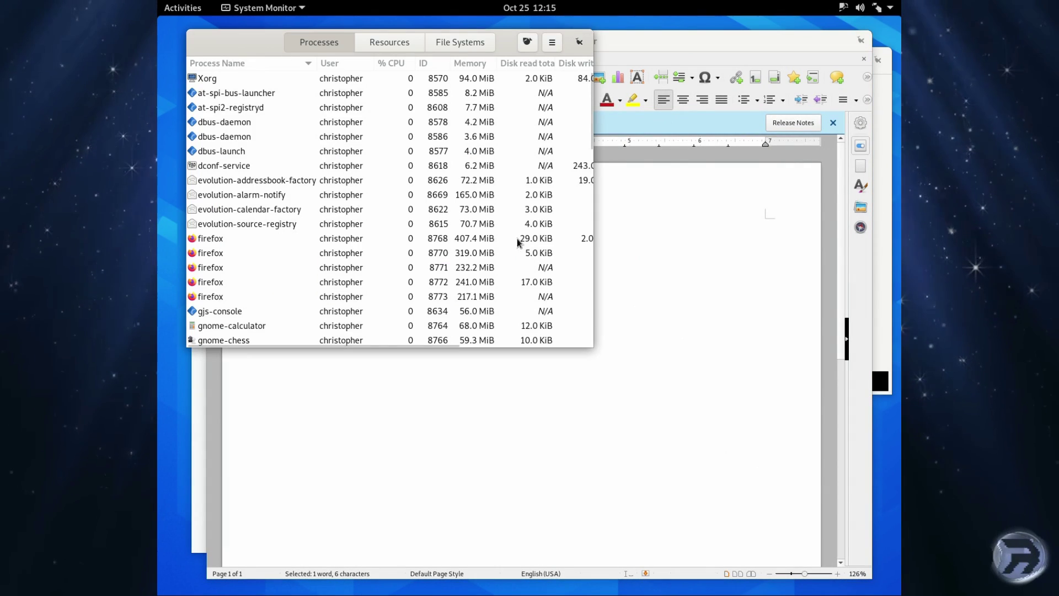
# View System Monitor's Resources graphs, move it right, and check File Systems and Processes tabs.
pyautogui.click(382, 42)
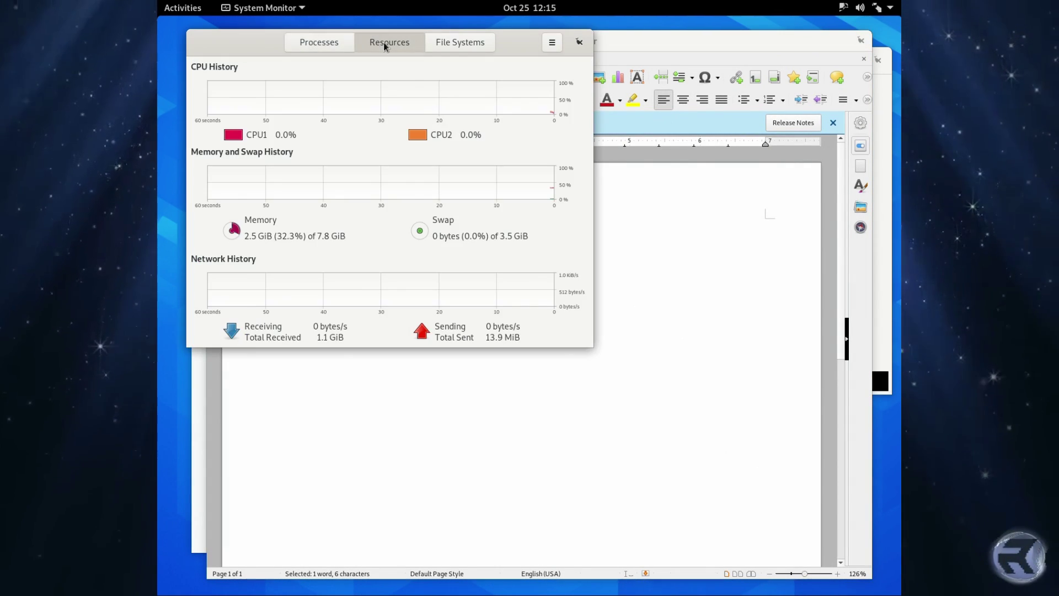
pyautogui.moveTo(366, 45); pyautogui.dragTo(597, 77)
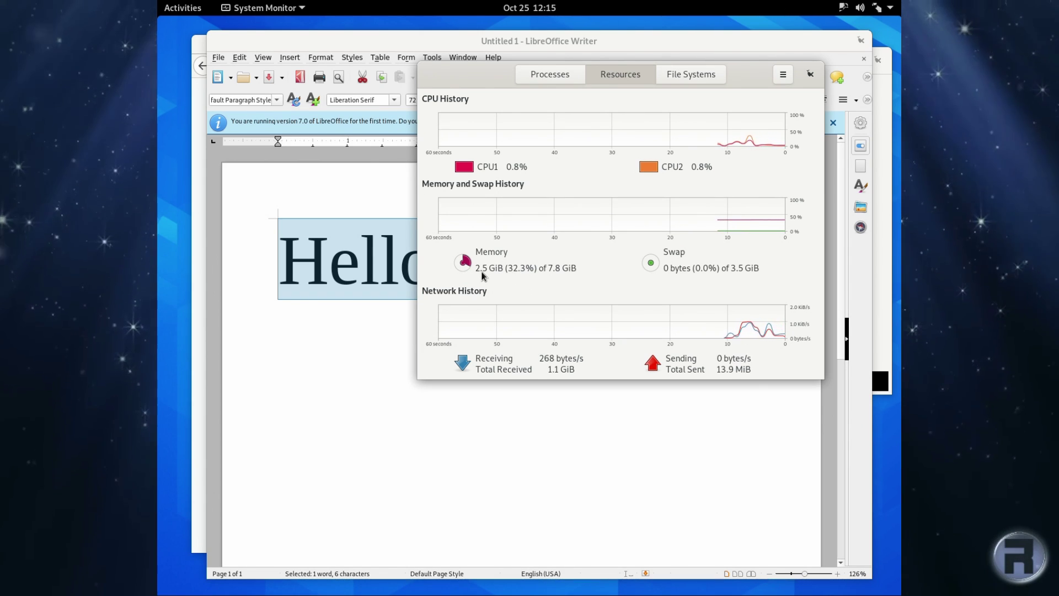
pyautogui.click(693, 76)
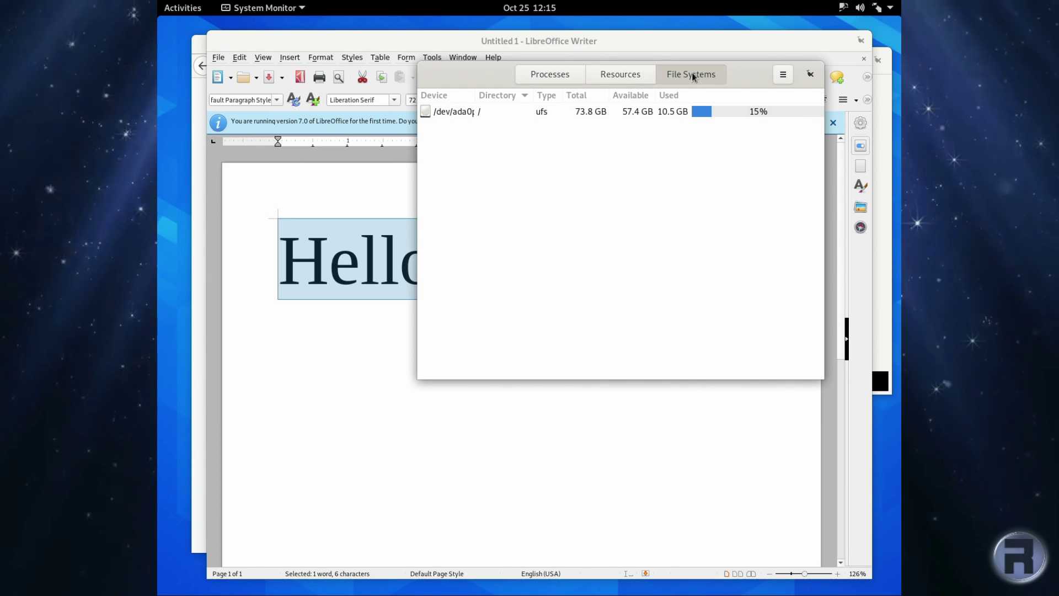
pyautogui.click(543, 74)
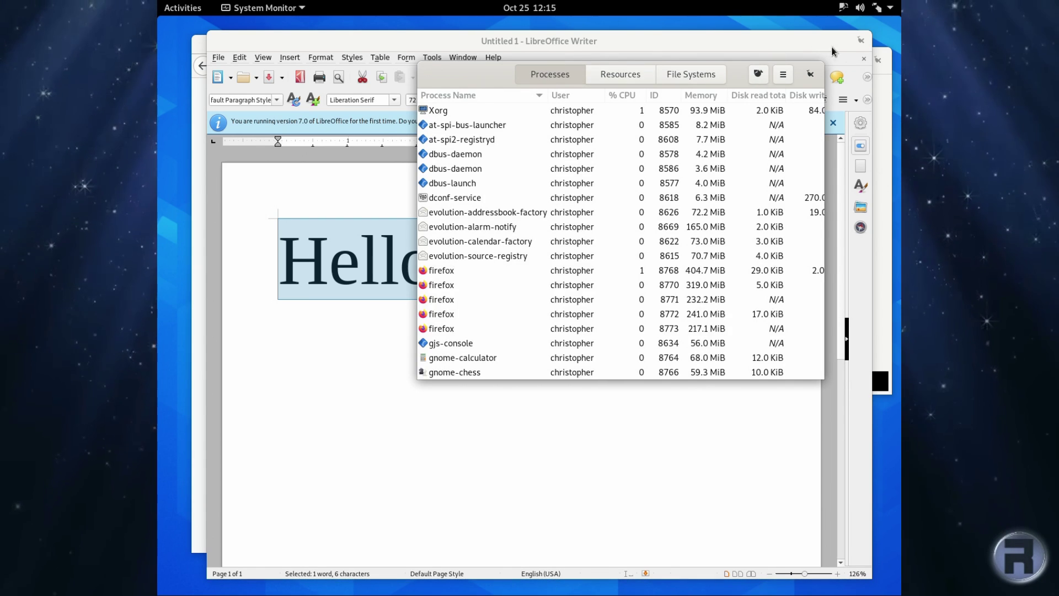
pyautogui.rightClick(460, 76)
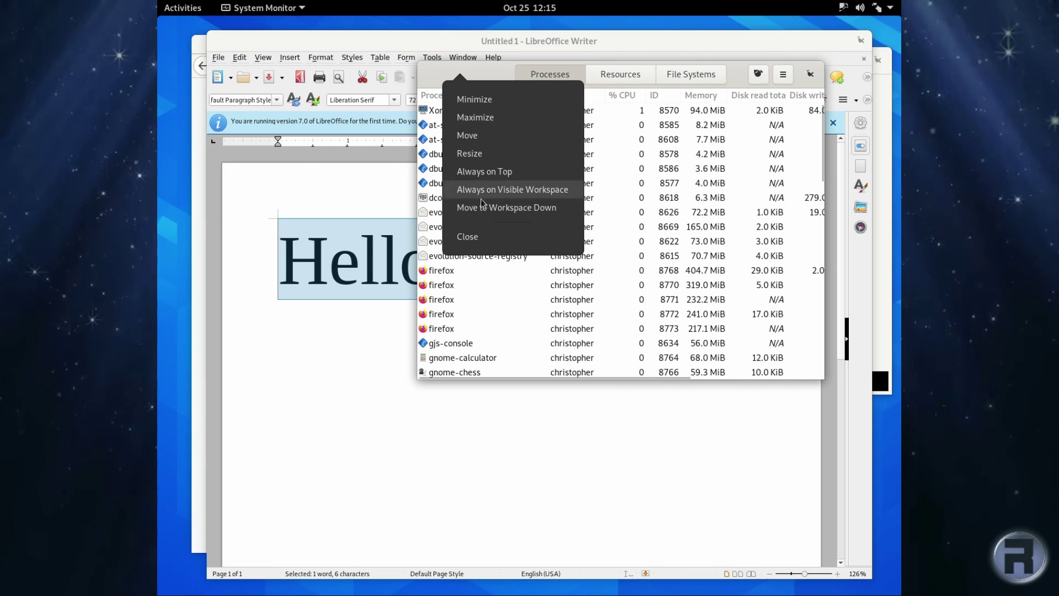
# Return System Monitor to Resources, then pick the teal frost image in Settings Background.
pyautogui.click(476, 76)
pyautogui.click(634, 75)
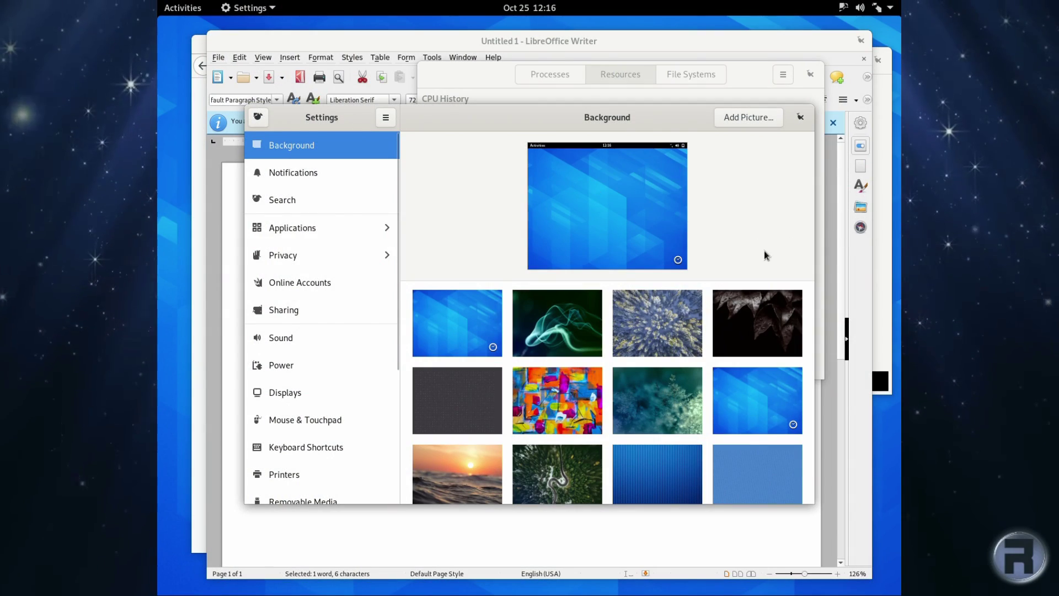
pyautogui.scroll(-3, 677, 380)
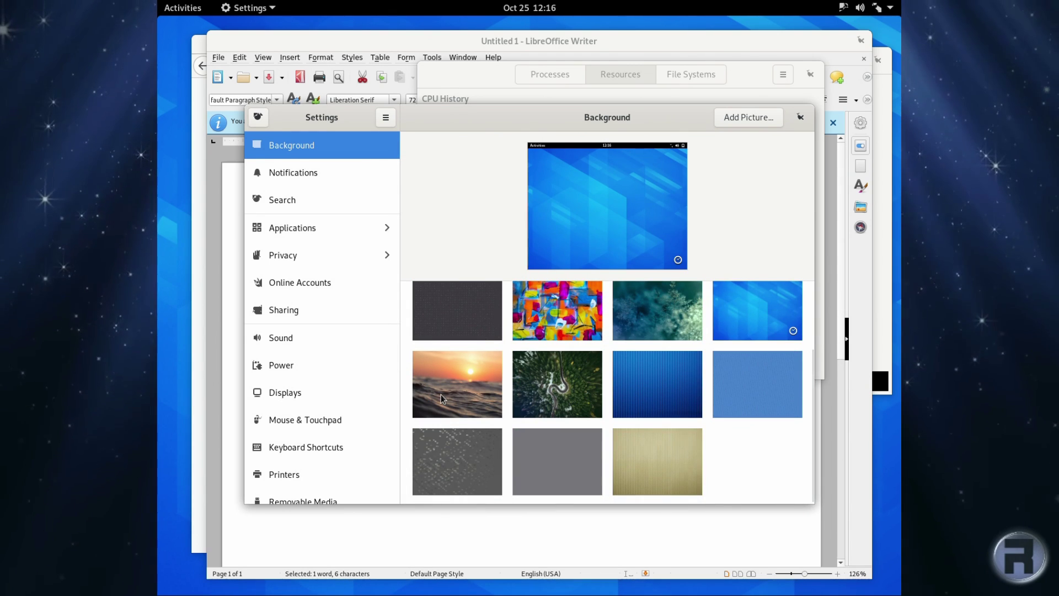
pyautogui.click(664, 309)
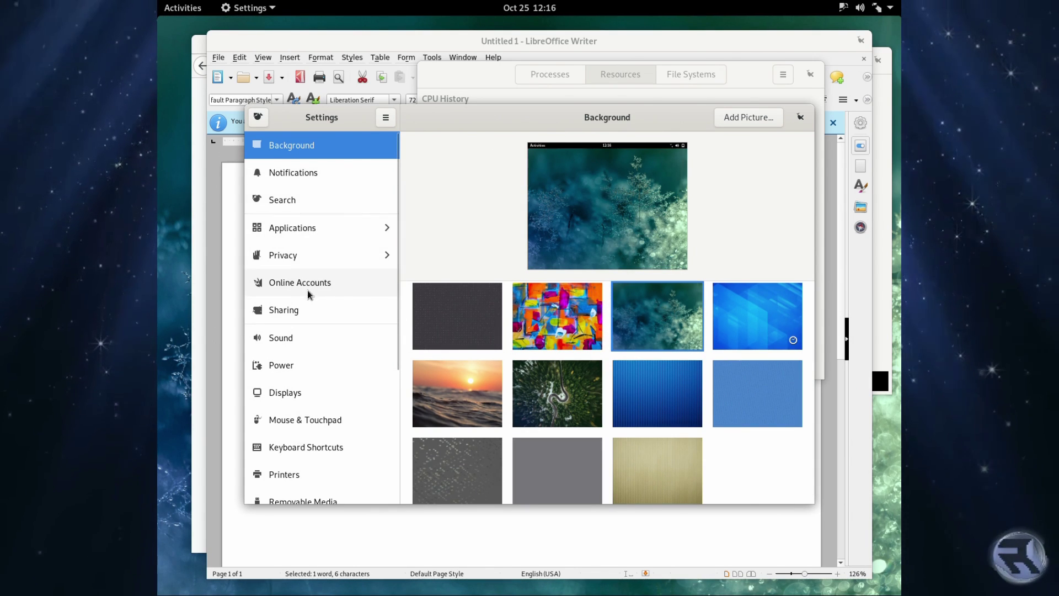
pyautogui.scroll(-3, 288, 416)
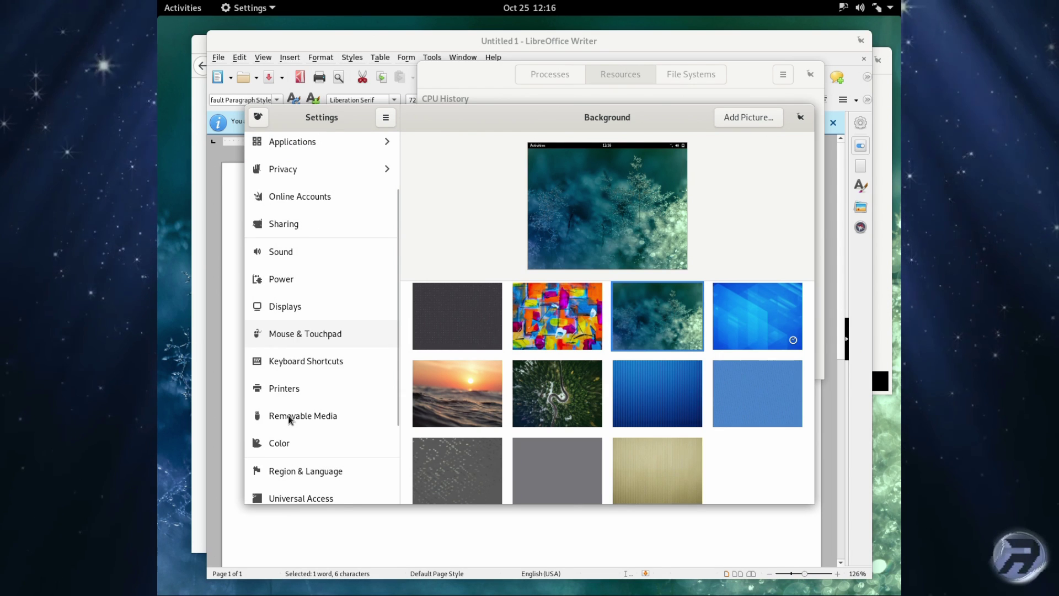
pyautogui.scroll(-4, 289, 419)
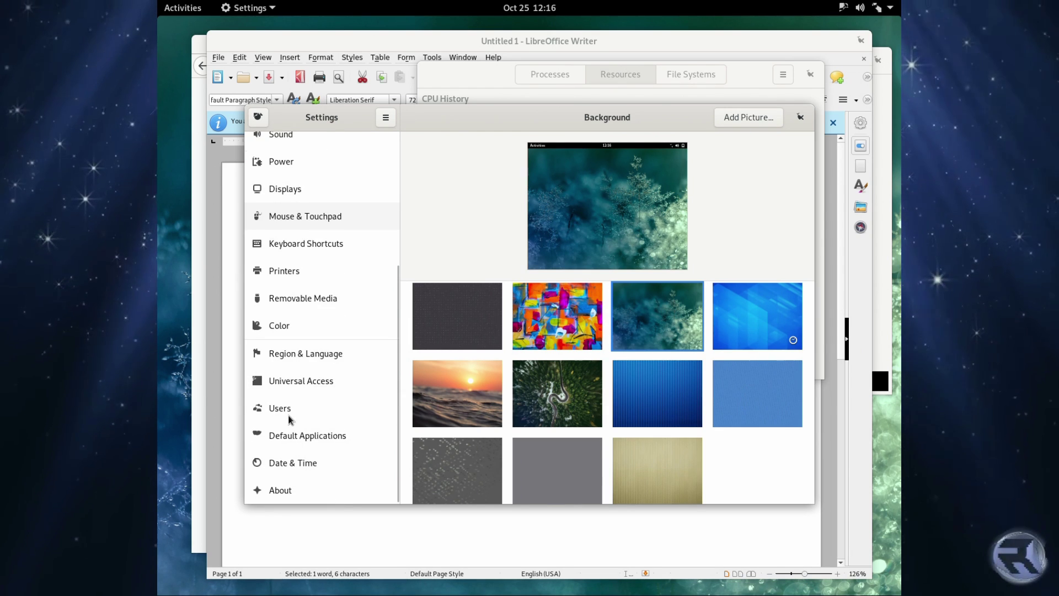
pyautogui.scroll(3, 289, 419)
pyautogui.scroll(4, 289, 418)
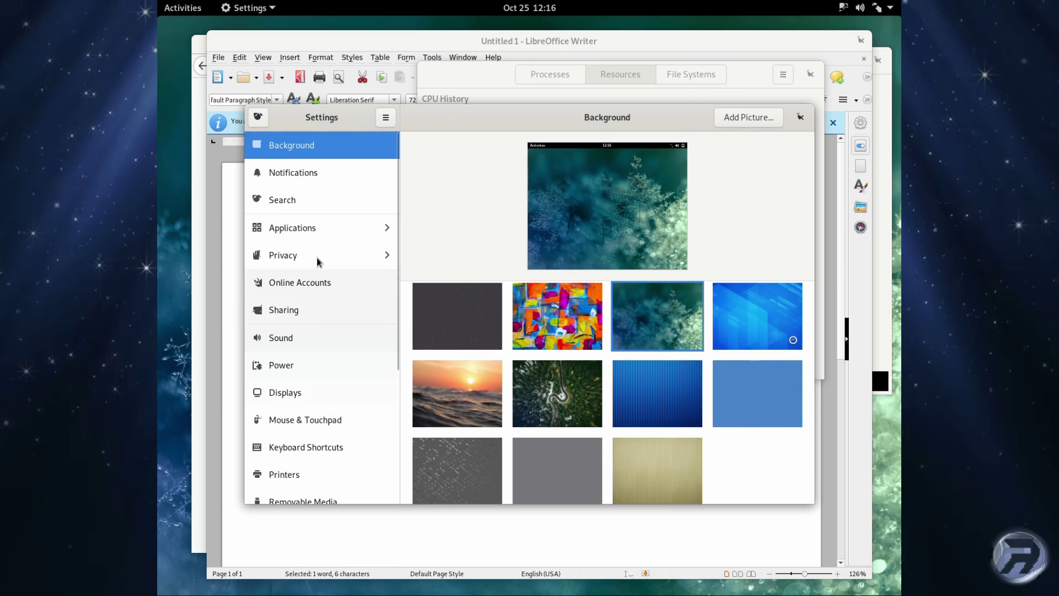
pyautogui.rightClick(532, 112)
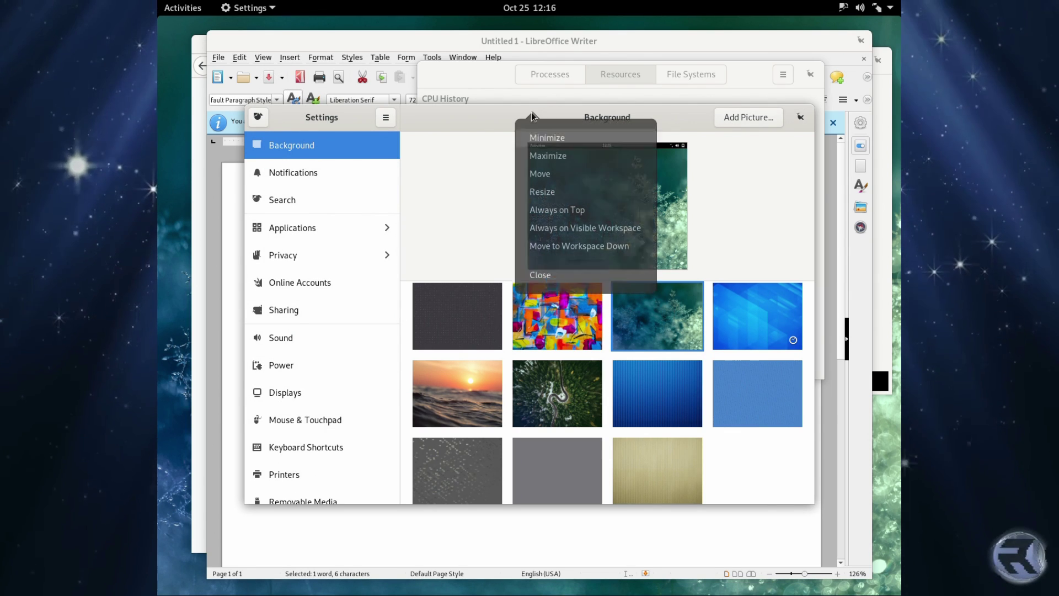
# Close Settings, glance at the calendar panel, and move System Monitor down-left over Writer.
pyautogui.click(540, 274)
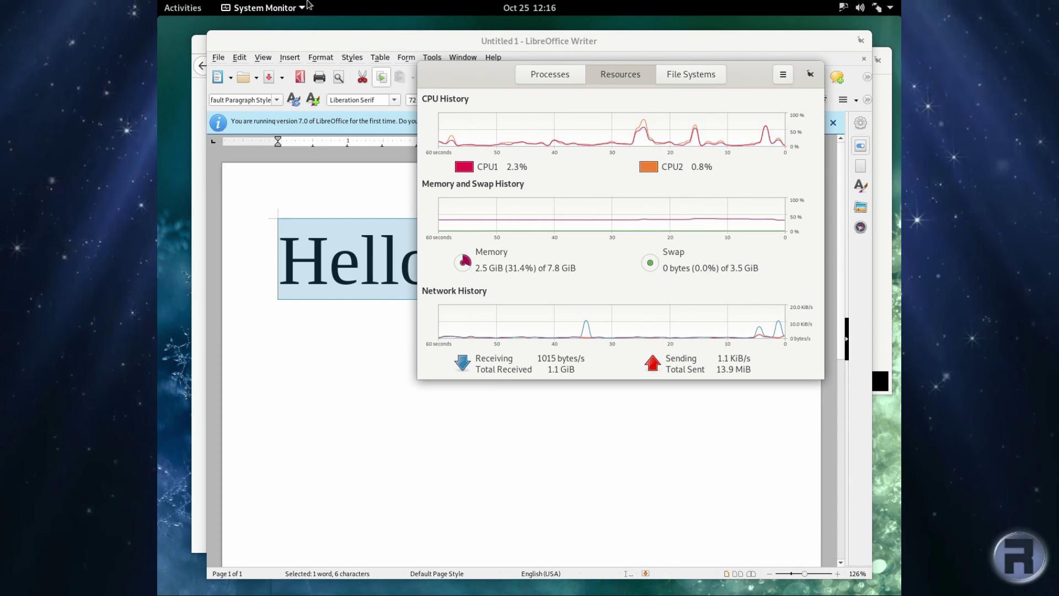
pyautogui.click(524, 5)
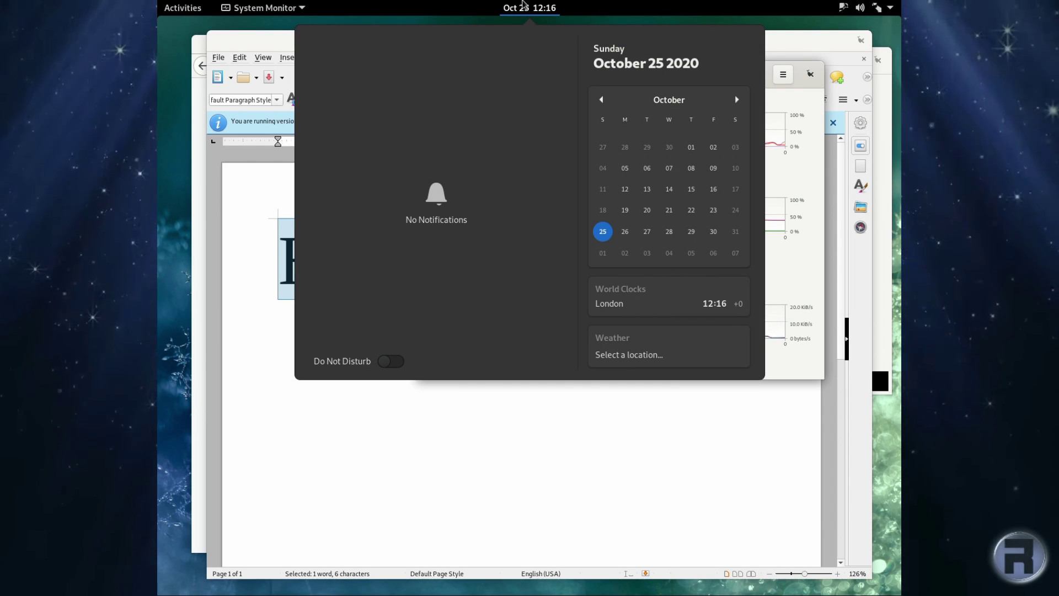
pyautogui.click(526, 6)
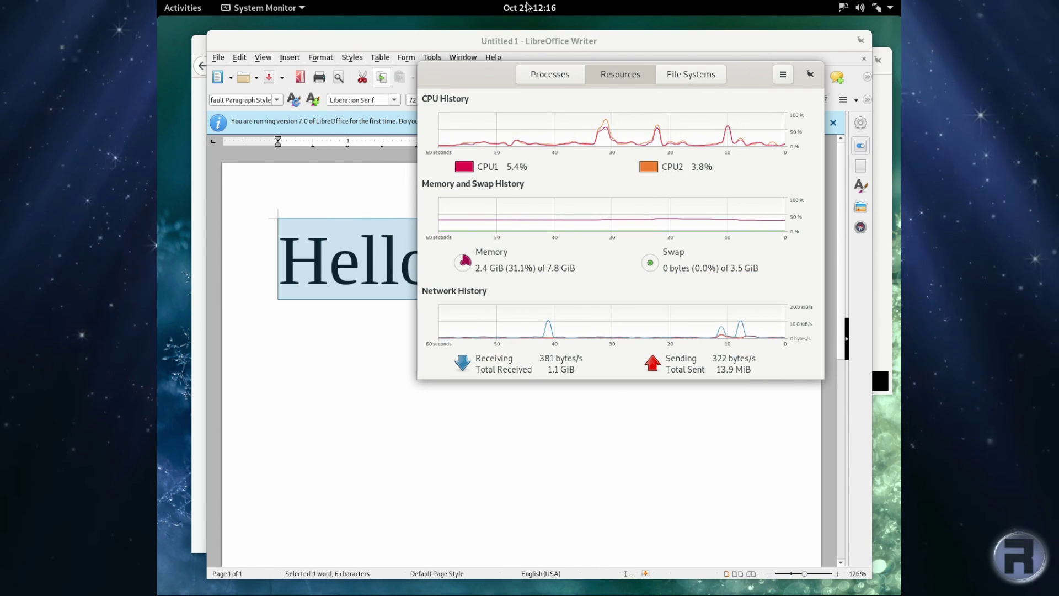
pyautogui.moveTo(488, 76); pyautogui.dragTo(357, 158)
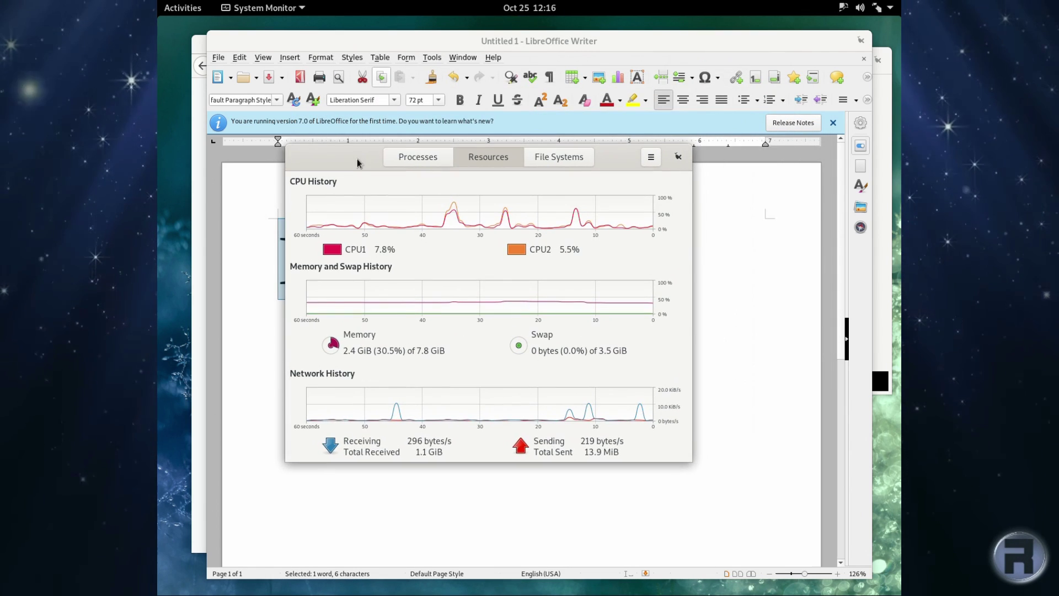
# Page the applications grid to LibreOffice Math through Settings and System Monitor.
pyautogui.moveTo(159, 2)
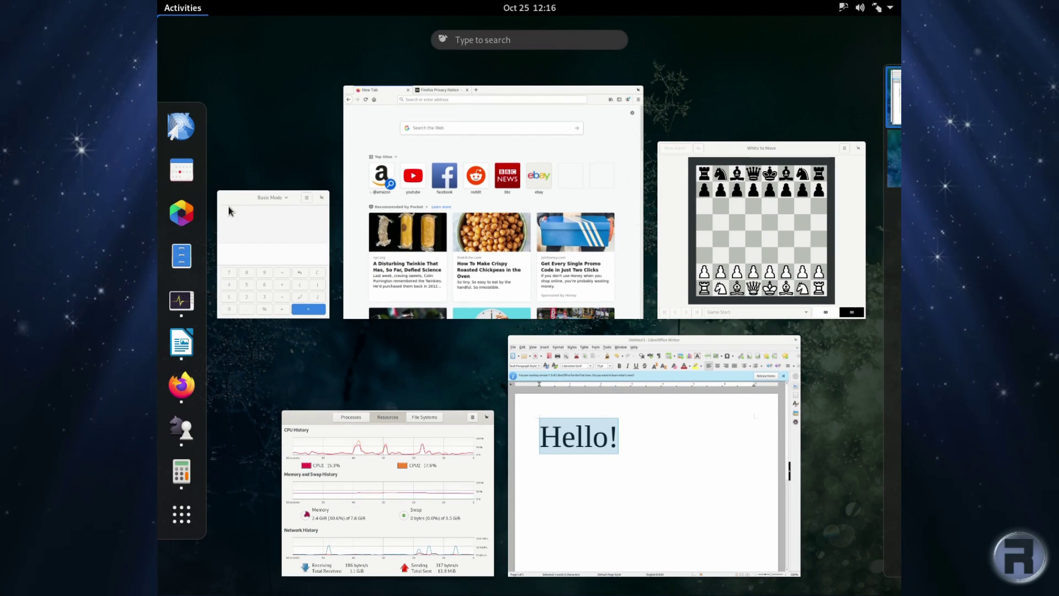
pyautogui.click(175, 525)
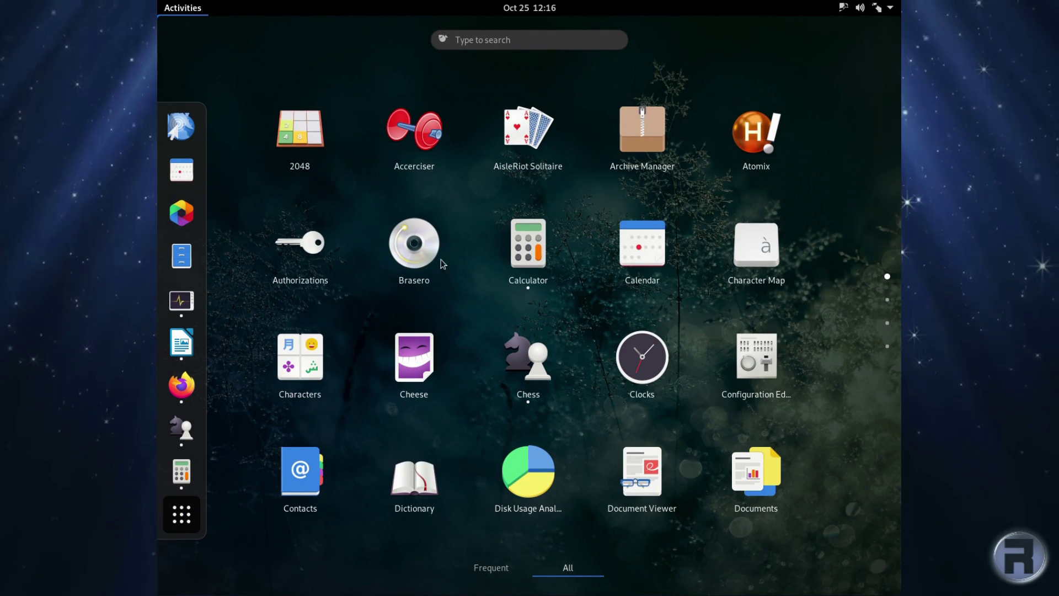
pyautogui.scroll(-1, 388, 434)
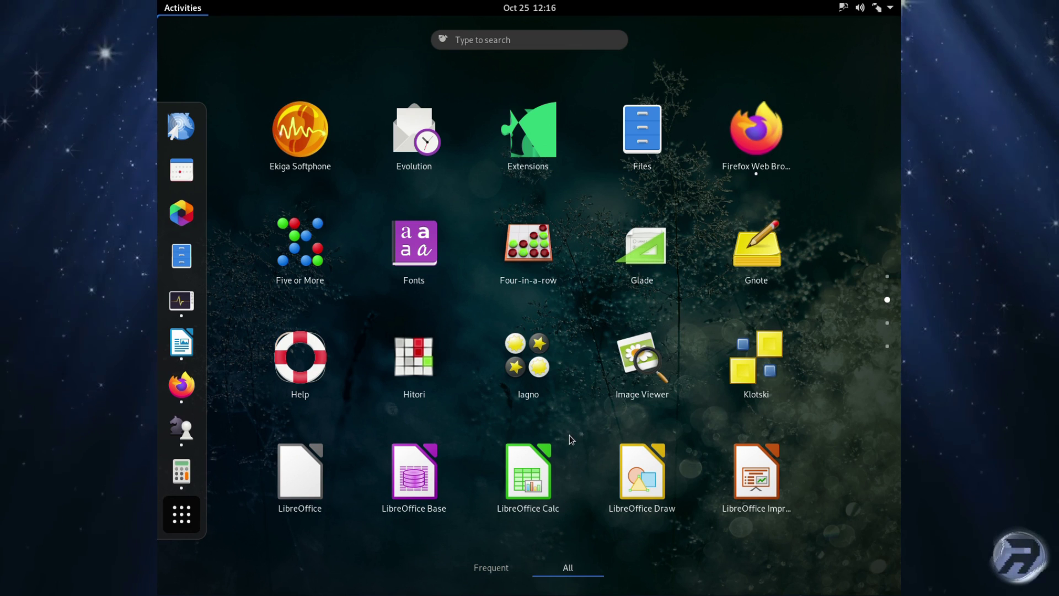
pyautogui.scroll(-1, 570, 436)
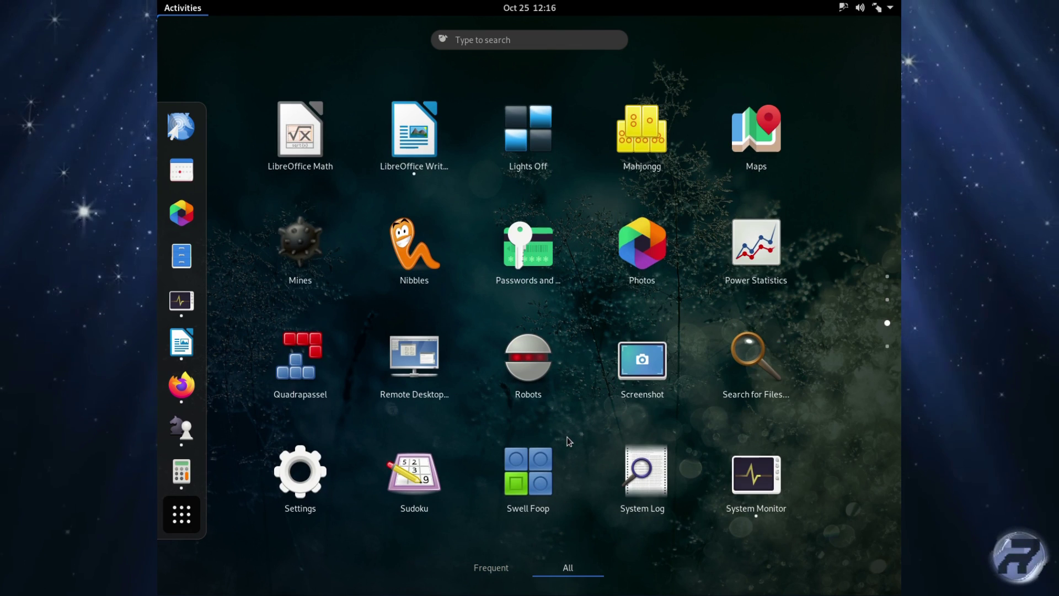
# Launch Settings and open About, showing GNOME 3.38.0 on FreeBSD 12.1-RELEASE-p10.
pyautogui.click(306, 471)
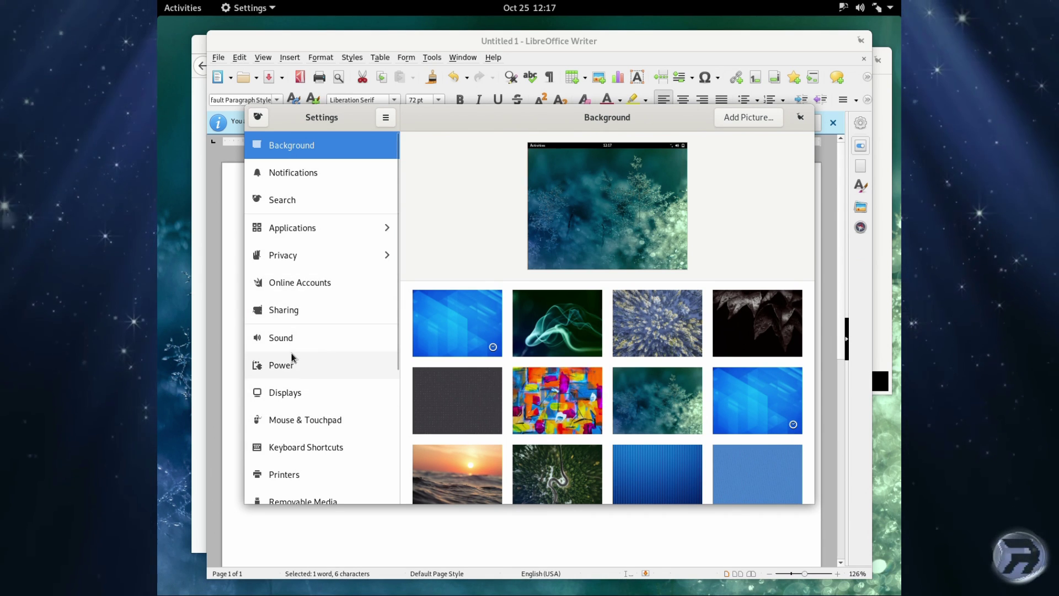
pyautogui.scroll(-5, 310, 408)
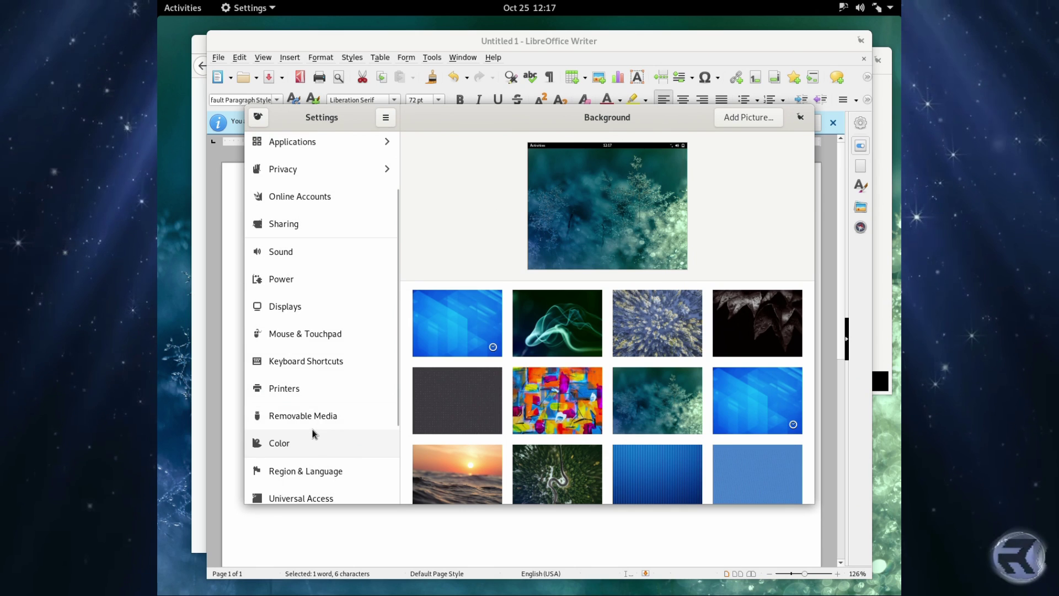
pyautogui.click(298, 490)
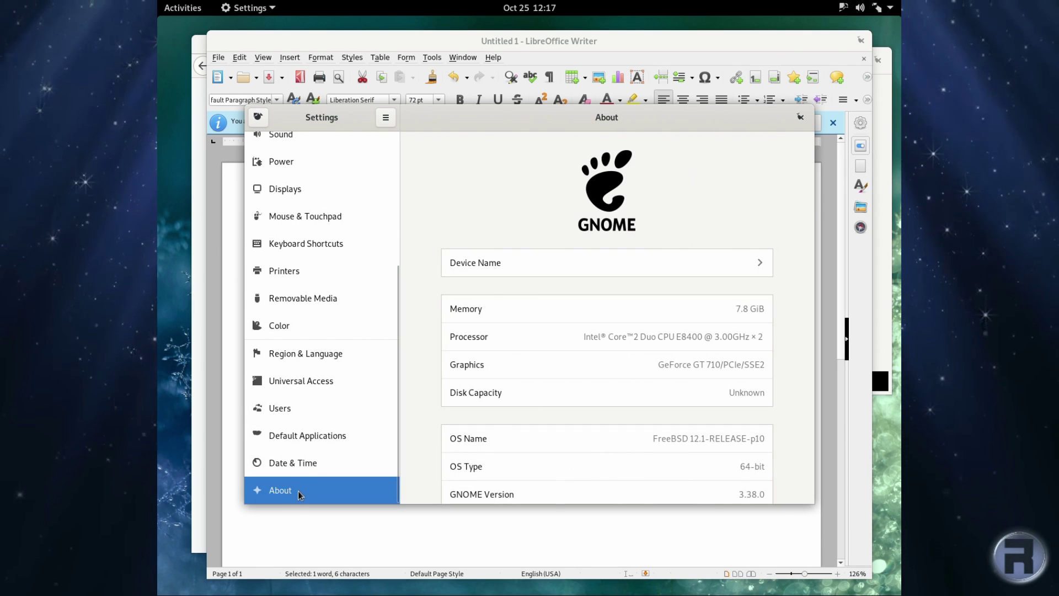